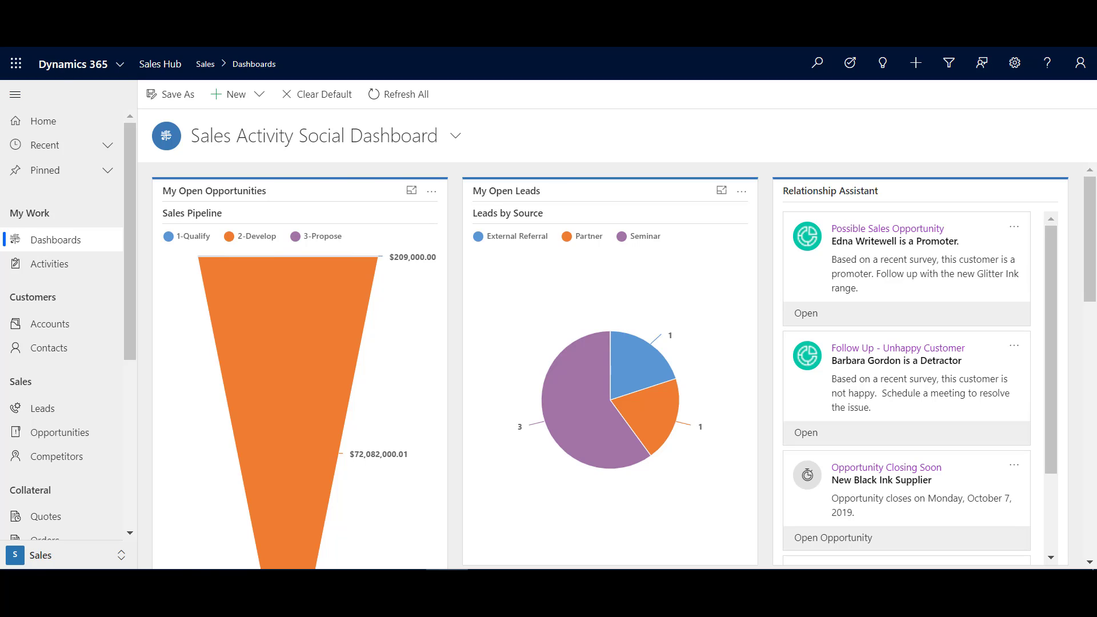
- Switch to the Sales Insights settings area and open the Assistant studio home page with the site navigation collapsed
drag(1053, 299, 1056, 428)
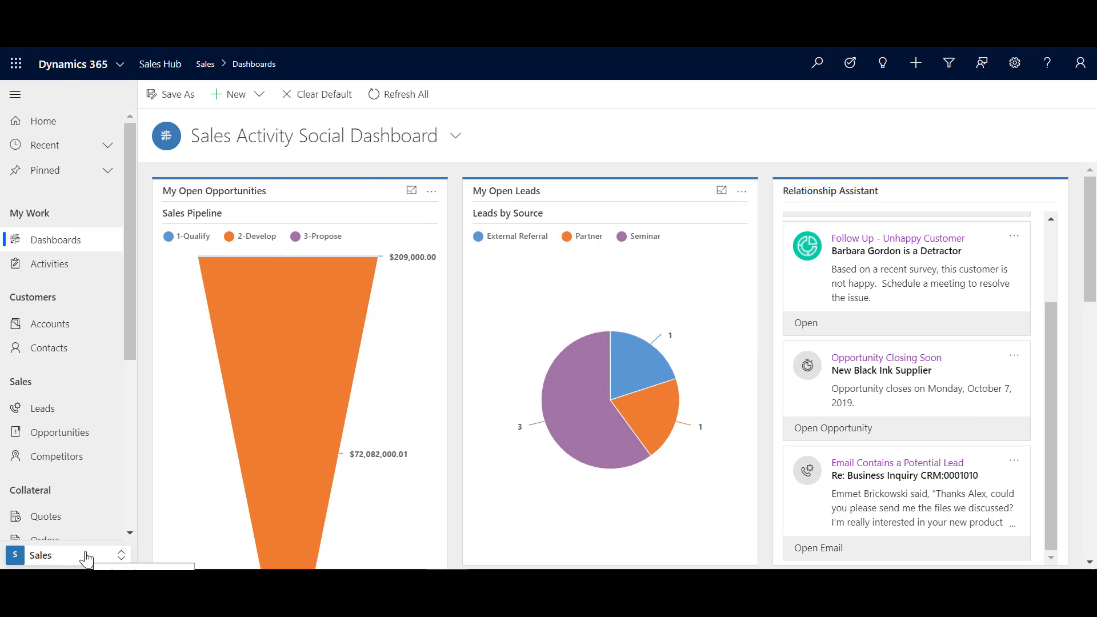
click(118, 563)
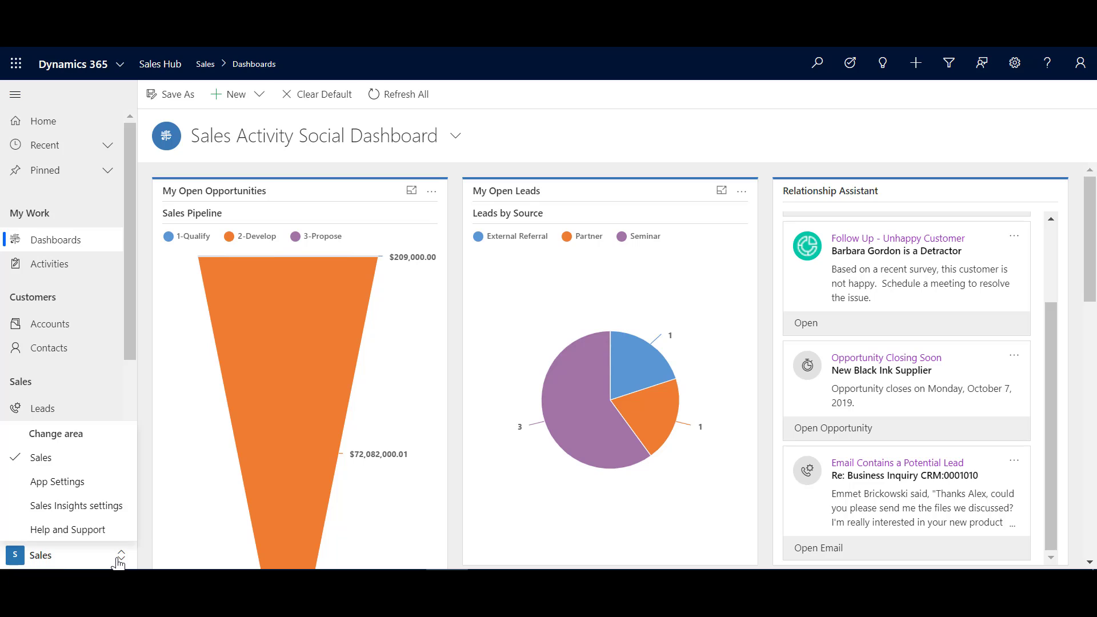
click(99, 506)
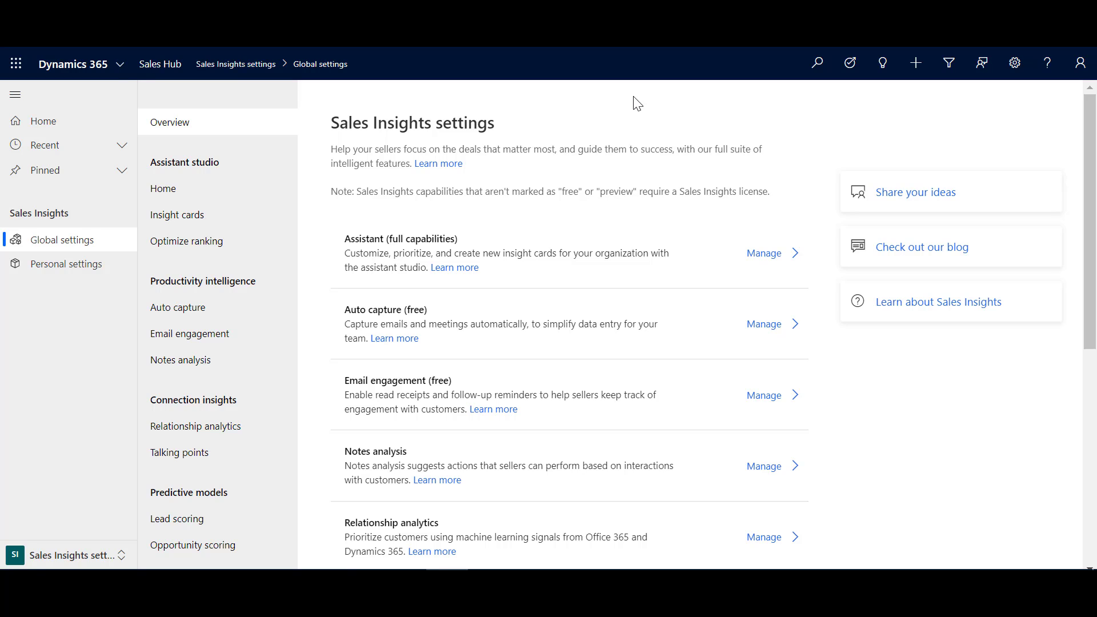
click(164, 189)
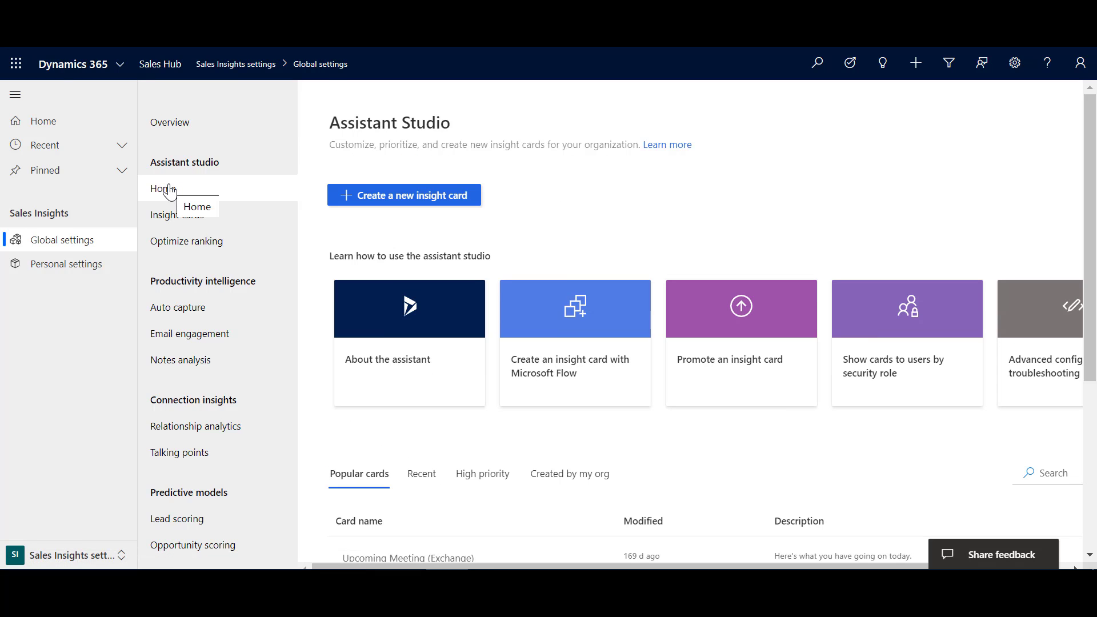
click(15, 96)
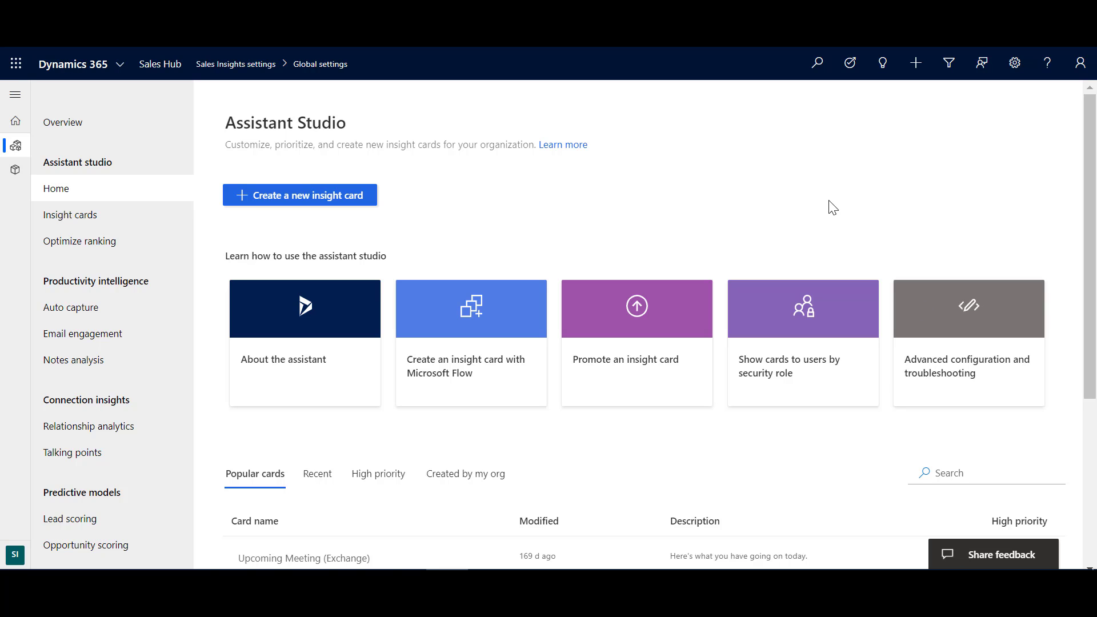
- Review the popular insight cards listed on the Assistant studio home page
scroll(1094, 213, down, 2)
scroll(1094, 212, down, 5)
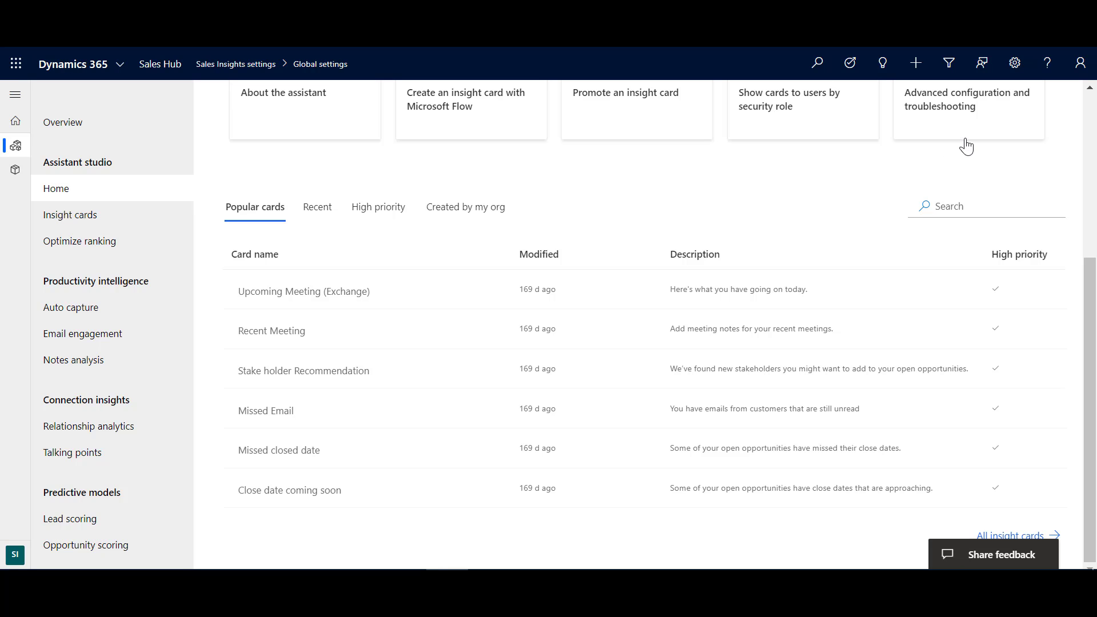
click(1091, 103)
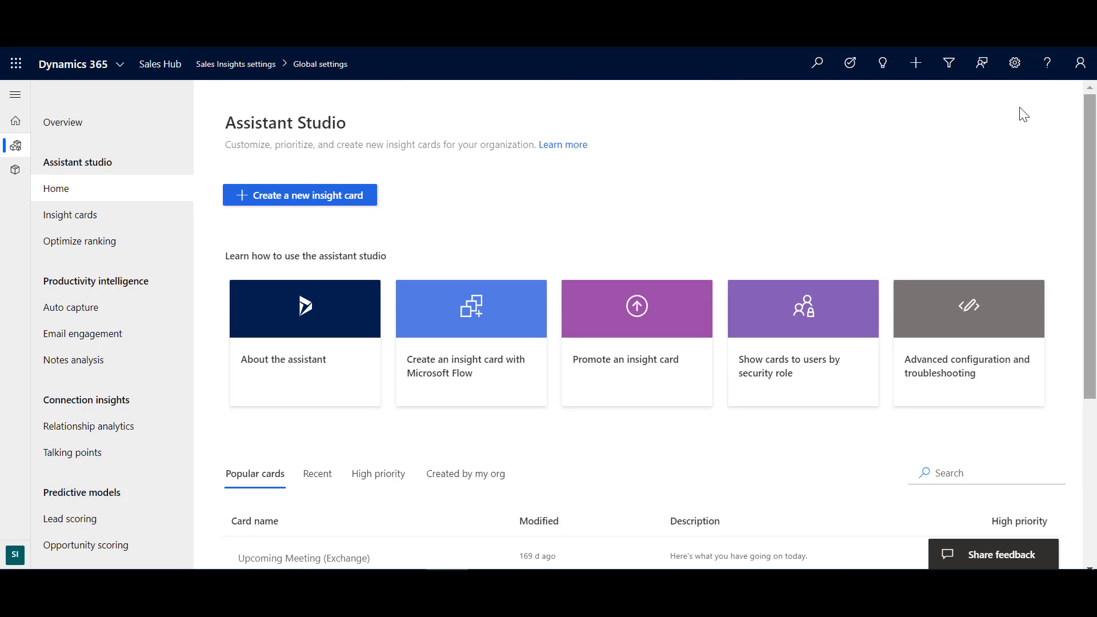
- Open the insight cards list and compare the cards created by my org with all cards
click(77, 221)
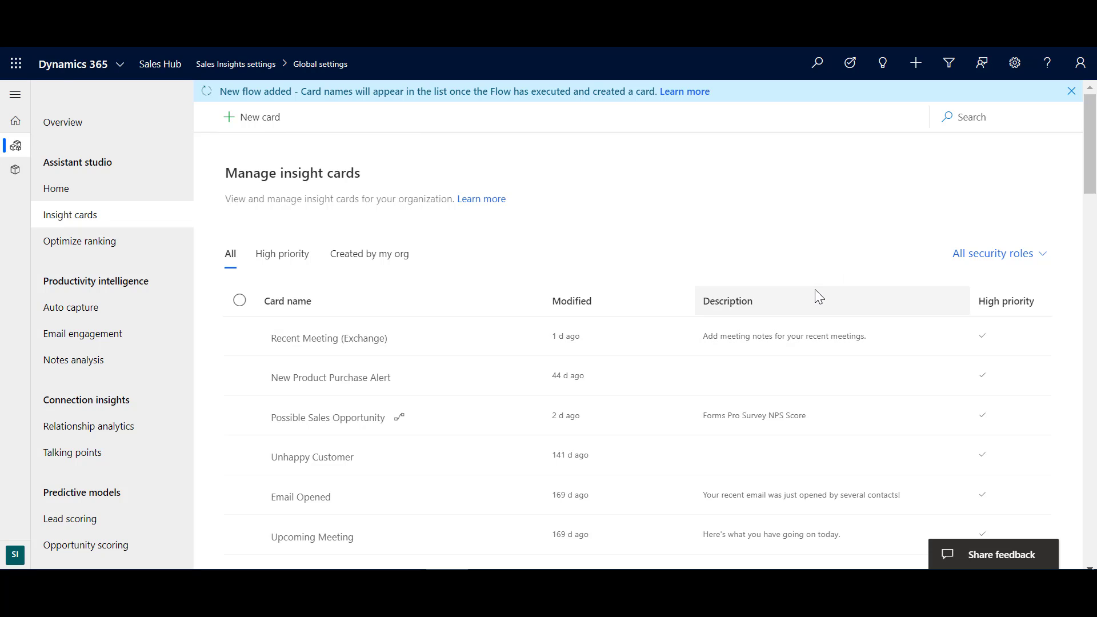
click(359, 261)
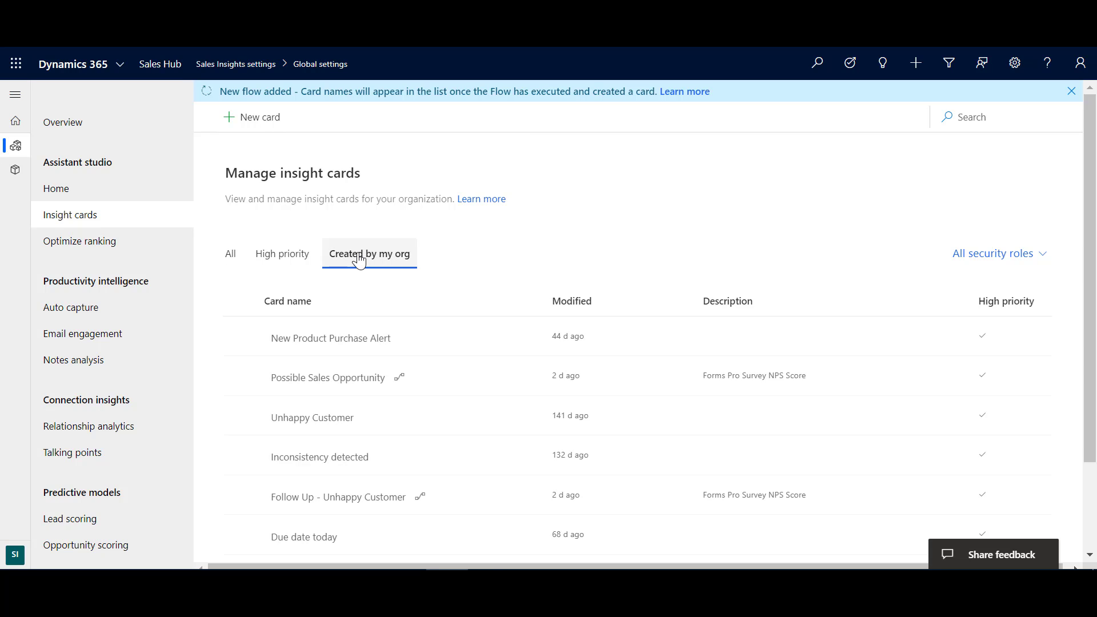
click(231, 264)
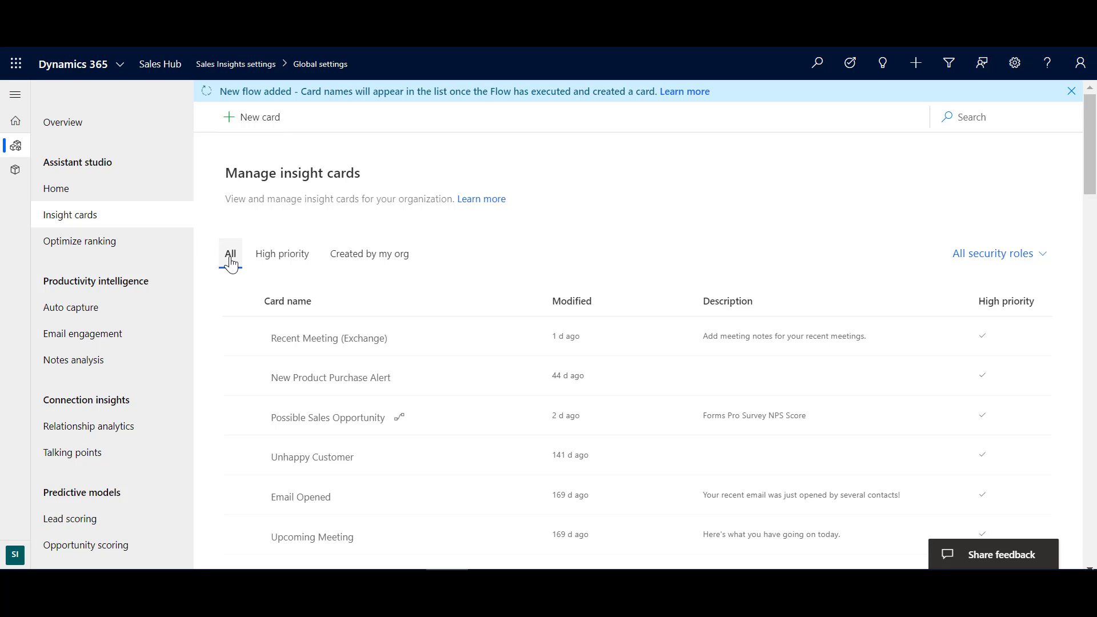
- Search the insight cards for "unhapp" and clear the search to restore the full list
click(982, 120)
text(unhapp)
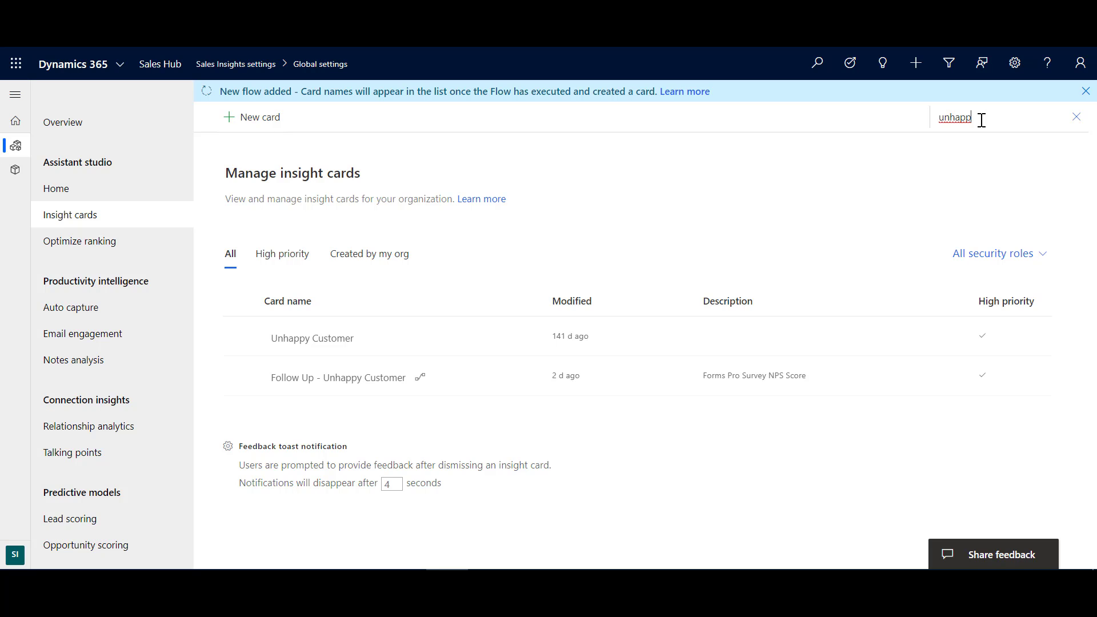
click(1076, 117)
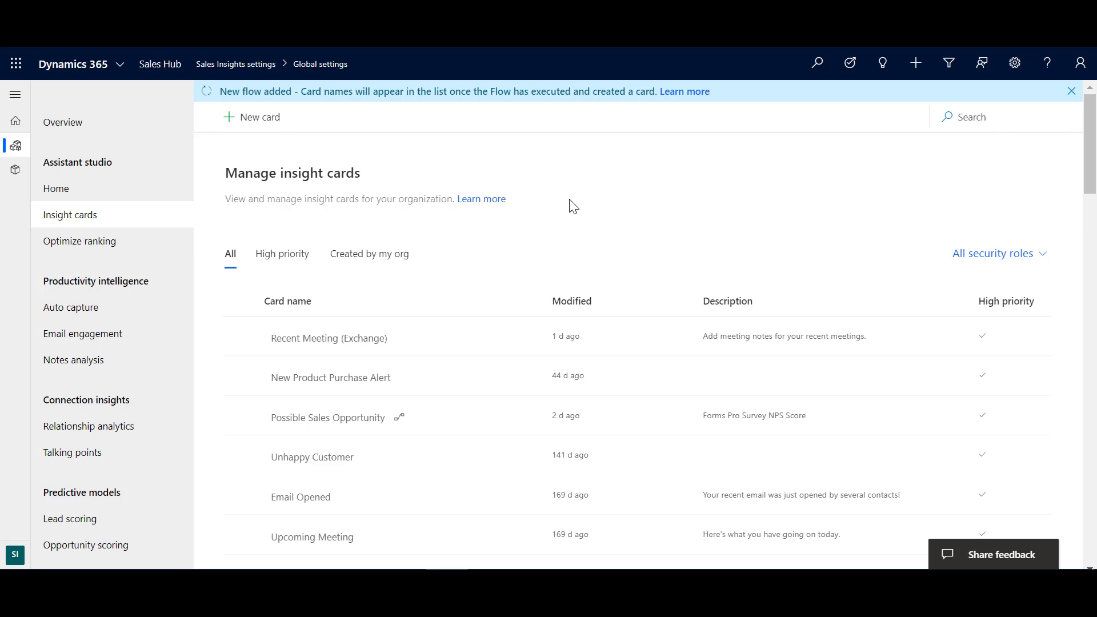
- Try a new card from the "When an opportunity stage changes, show an assistant insight card" template, and go back to the insight cards list
click(262, 130)
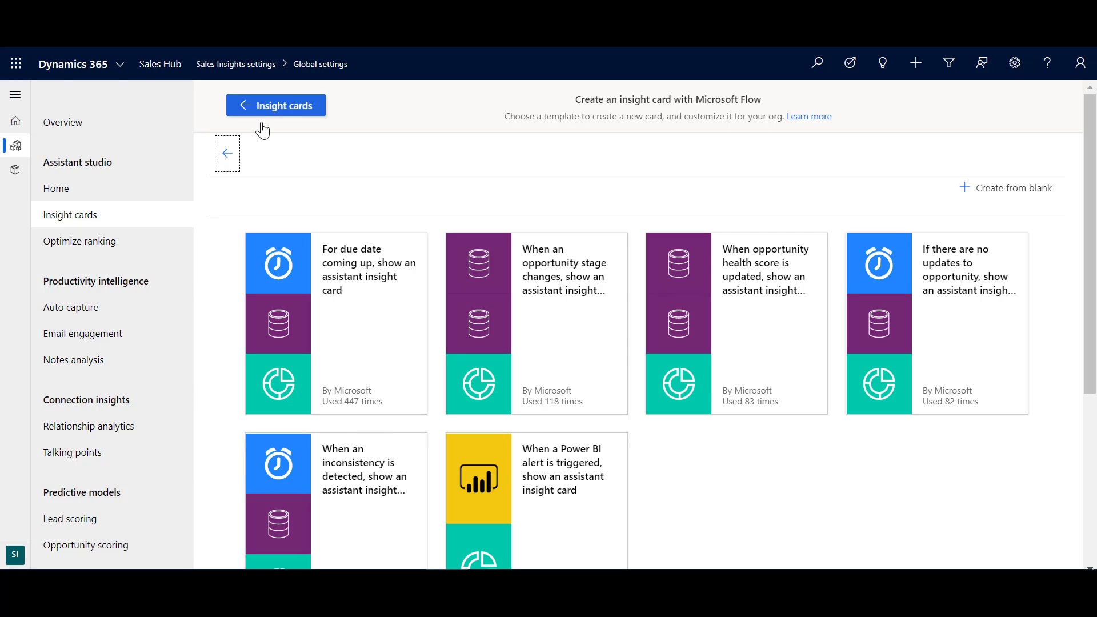
click(567, 288)
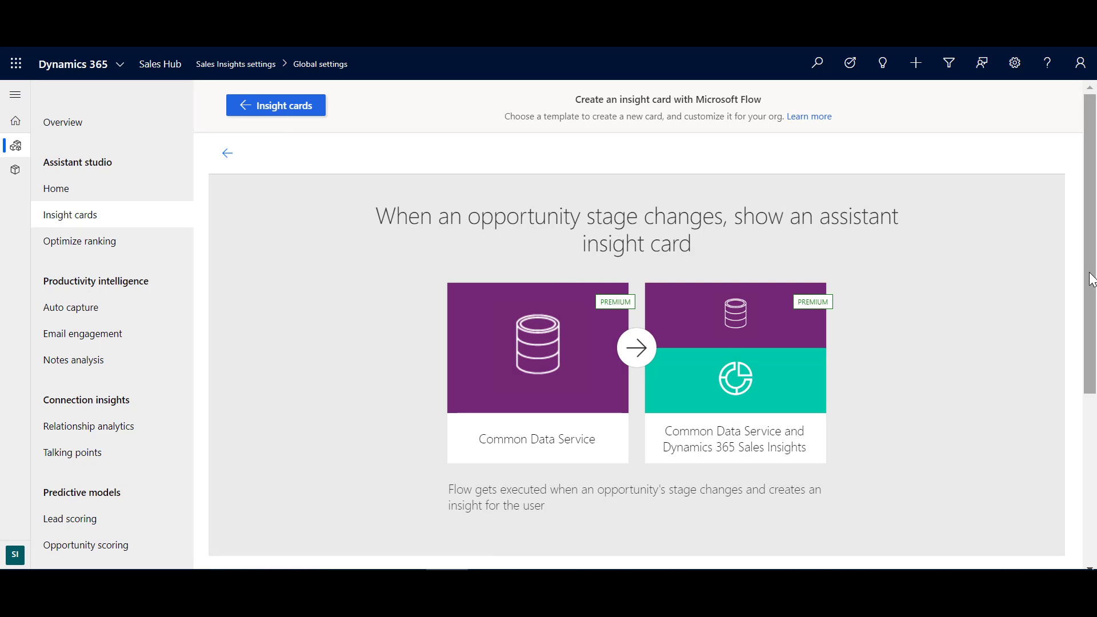
scroll(1088, 269, down, 3)
click(632, 521)
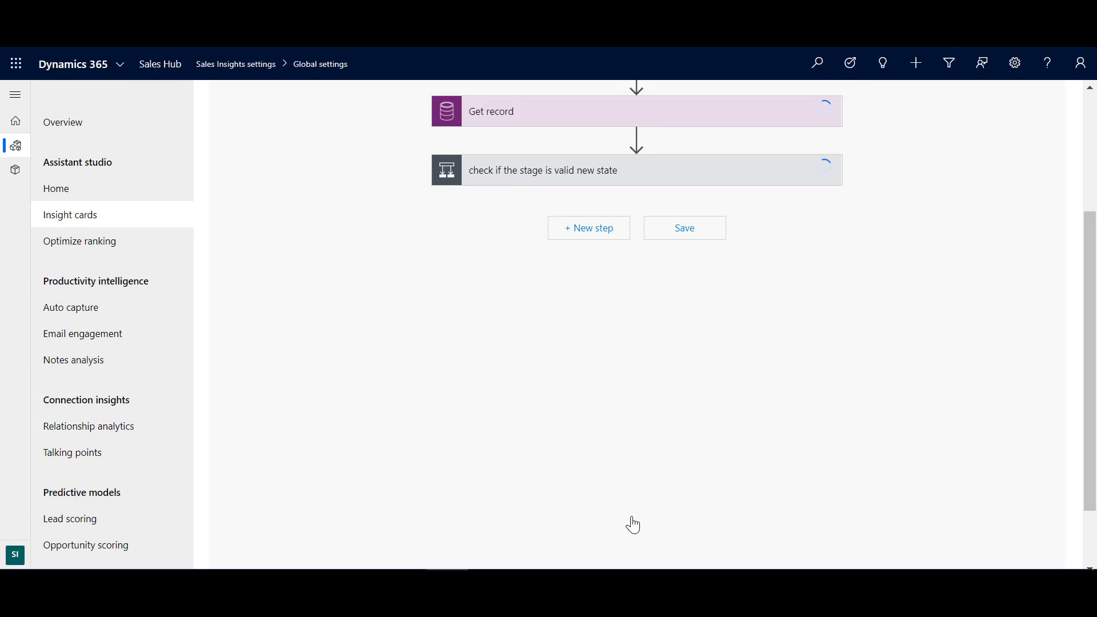
drag(1091, 398, 1095, 271)
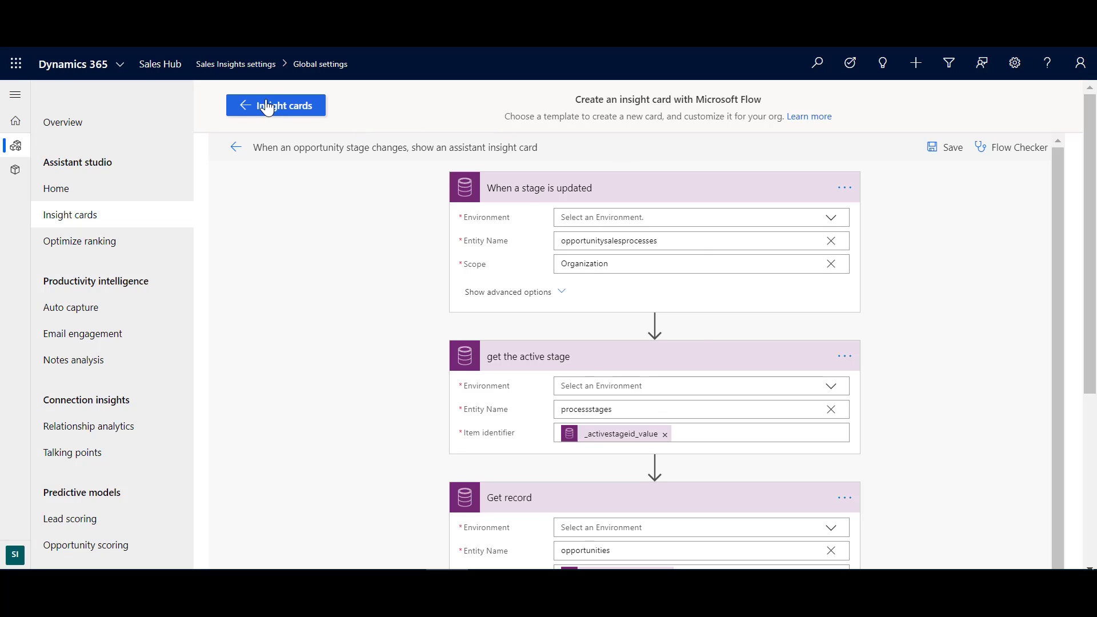
click(245, 107)
click(583, 345)
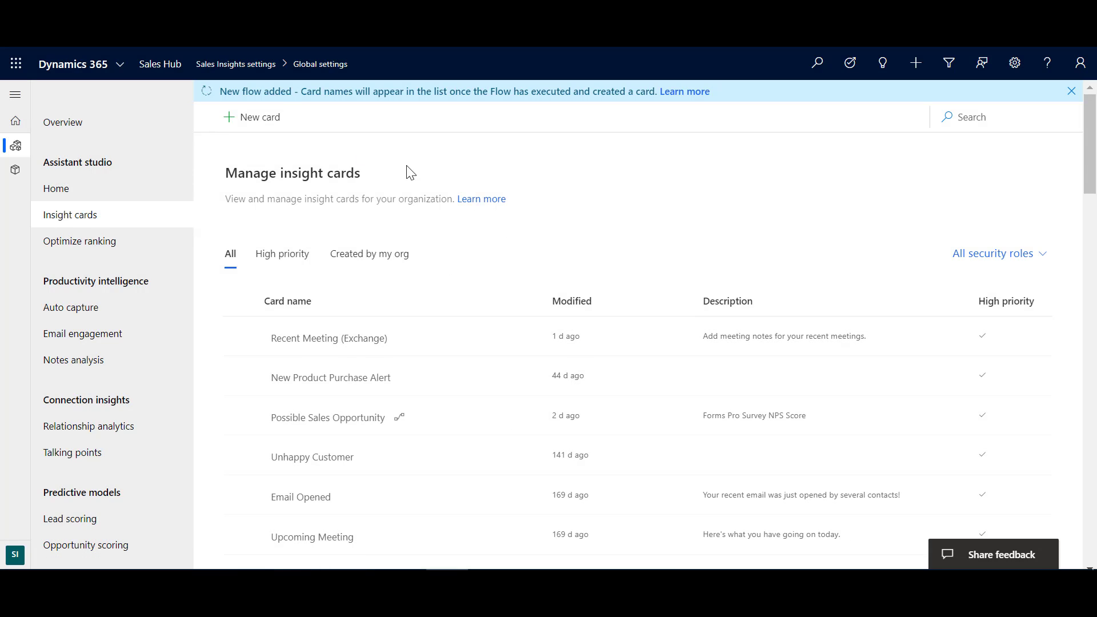
- Create a new insight card flow from blank, using the Common Data Service trigger "When a record is deleted"
click(272, 124)
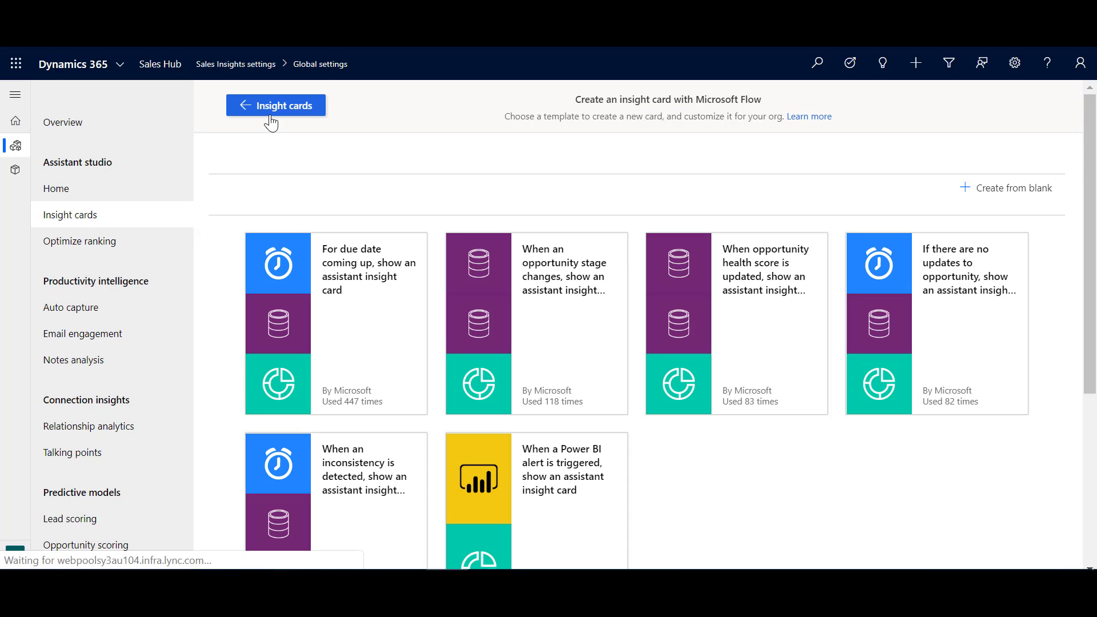
click(999, 202)
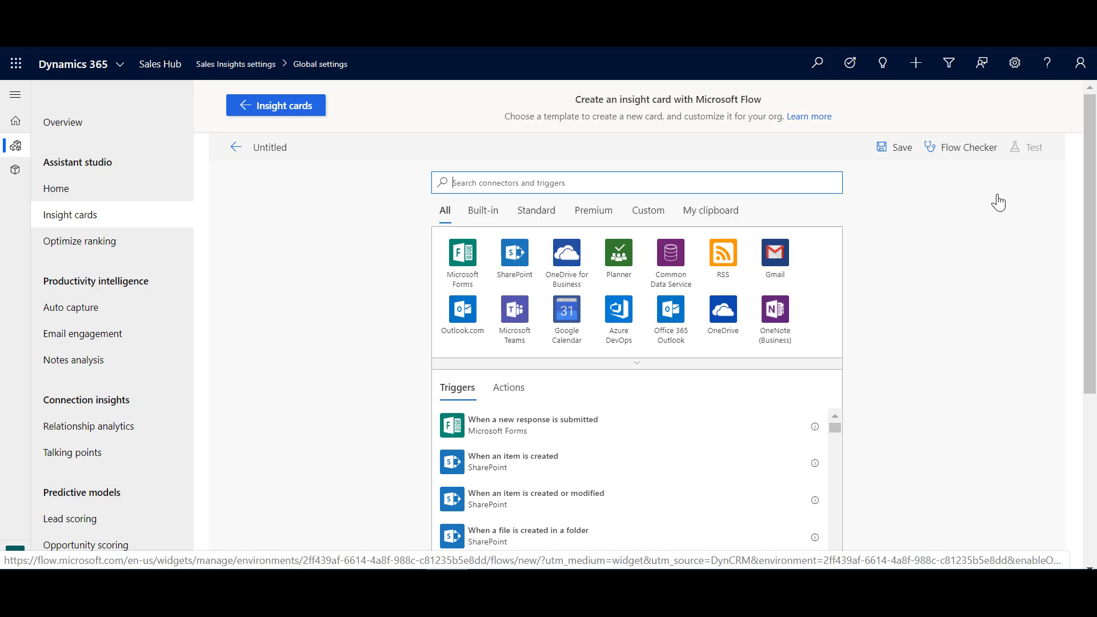
text(common)
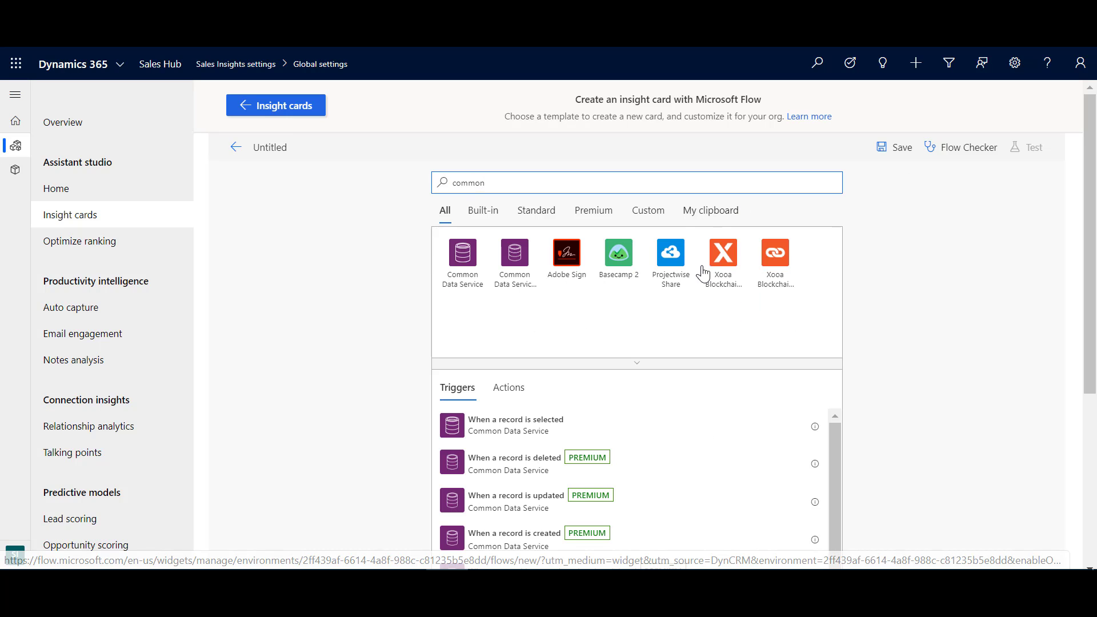
click(514, 467)
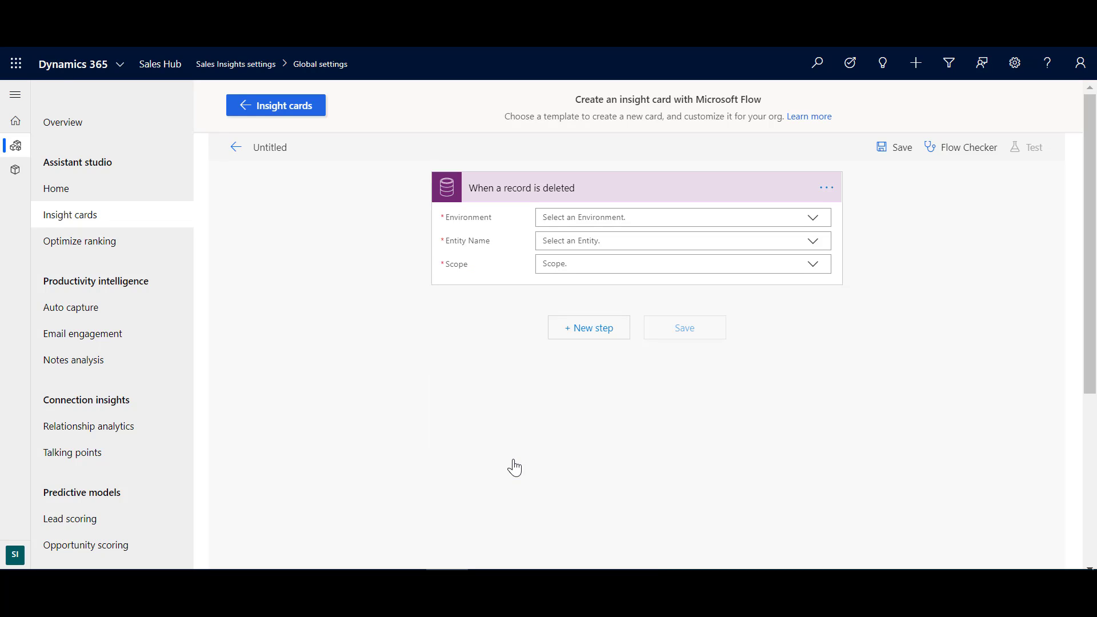
- Add the Dynamics 365 Sales Insights action "Create card for assistant" as the flow's next step
click(589, 328)
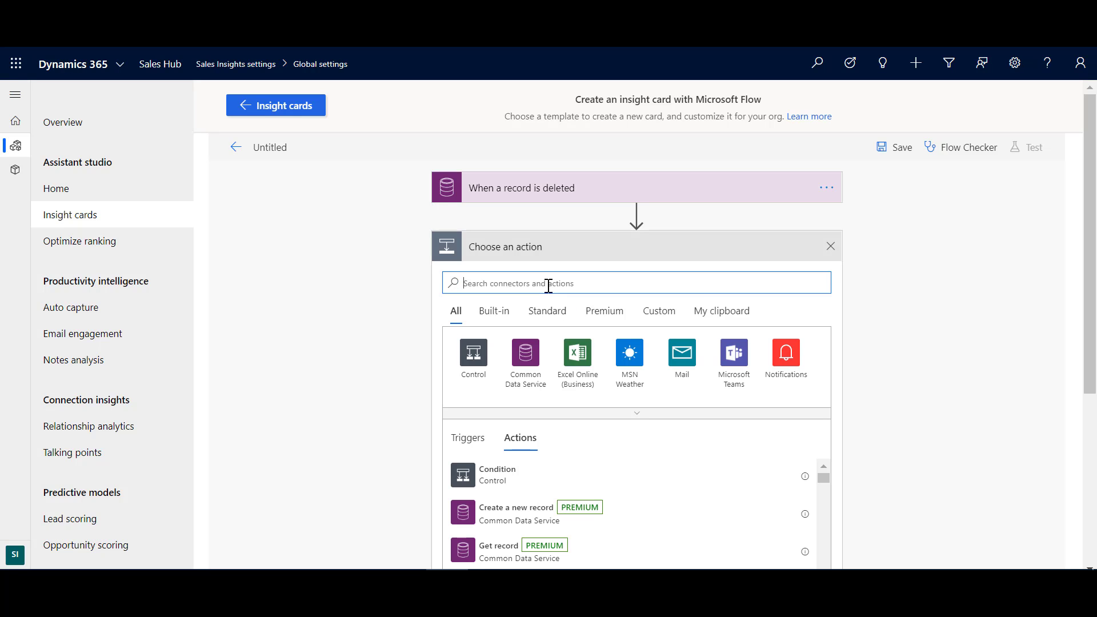
text(s)
key(BackSpace)
text(sale)
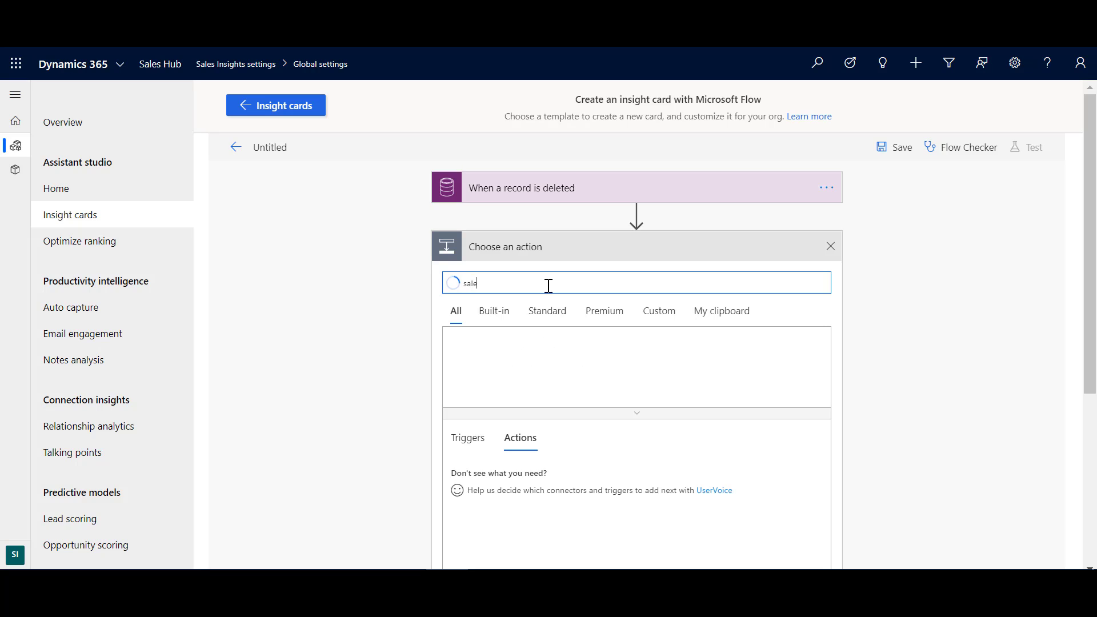
text(s ins)
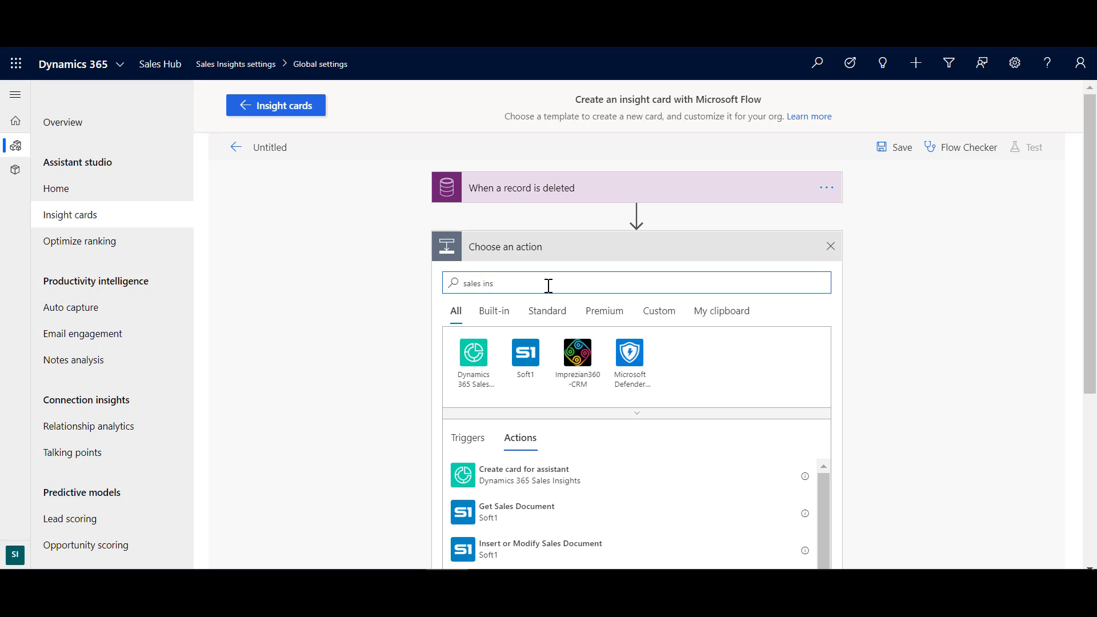
click(474, 358)
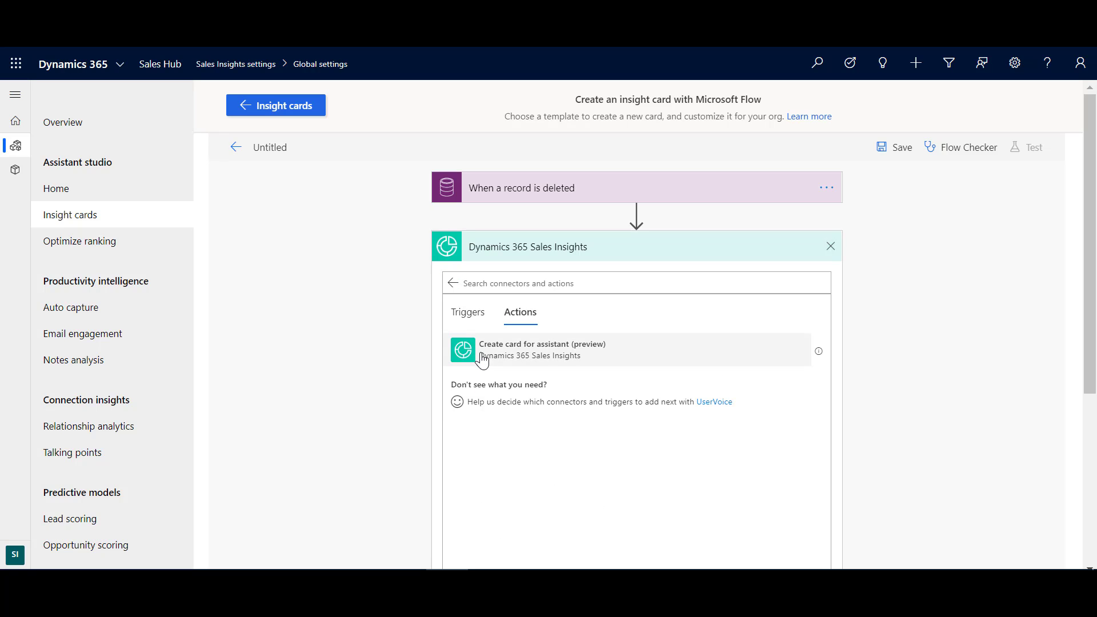
click(482, 360)
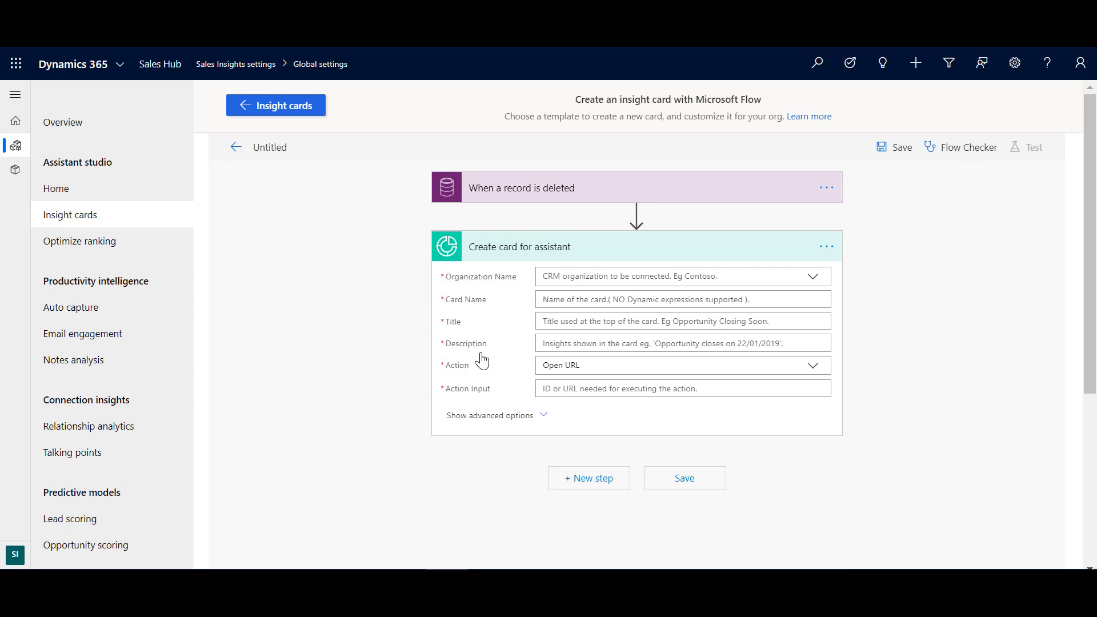
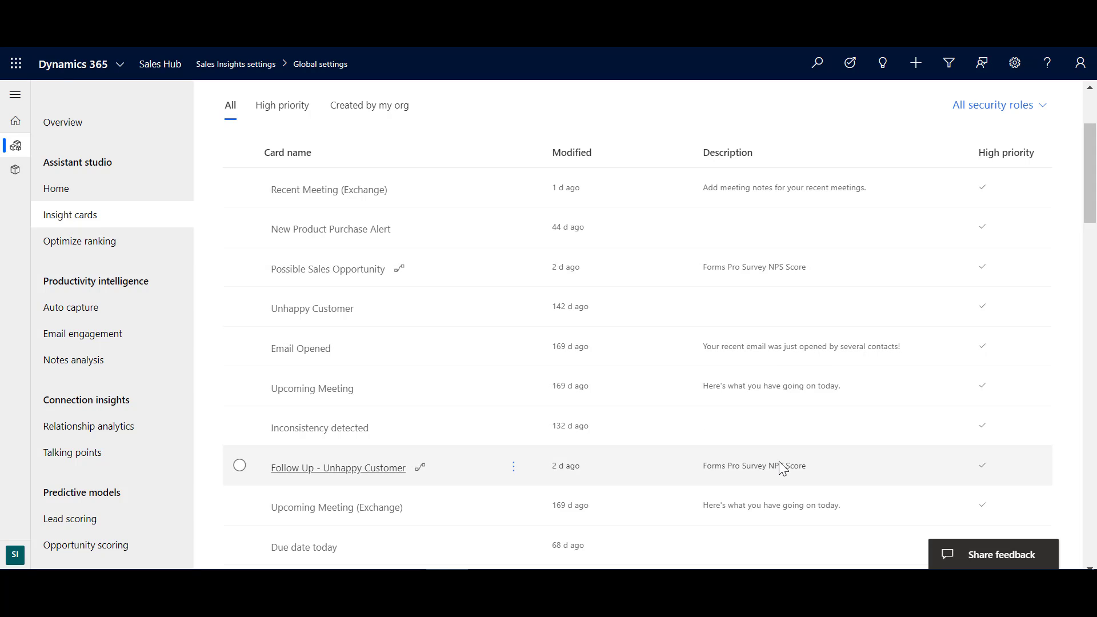
- Open the Possible Sales Opportunity card and examine its details, display settings and available security roles
mouse_move(363, 282)
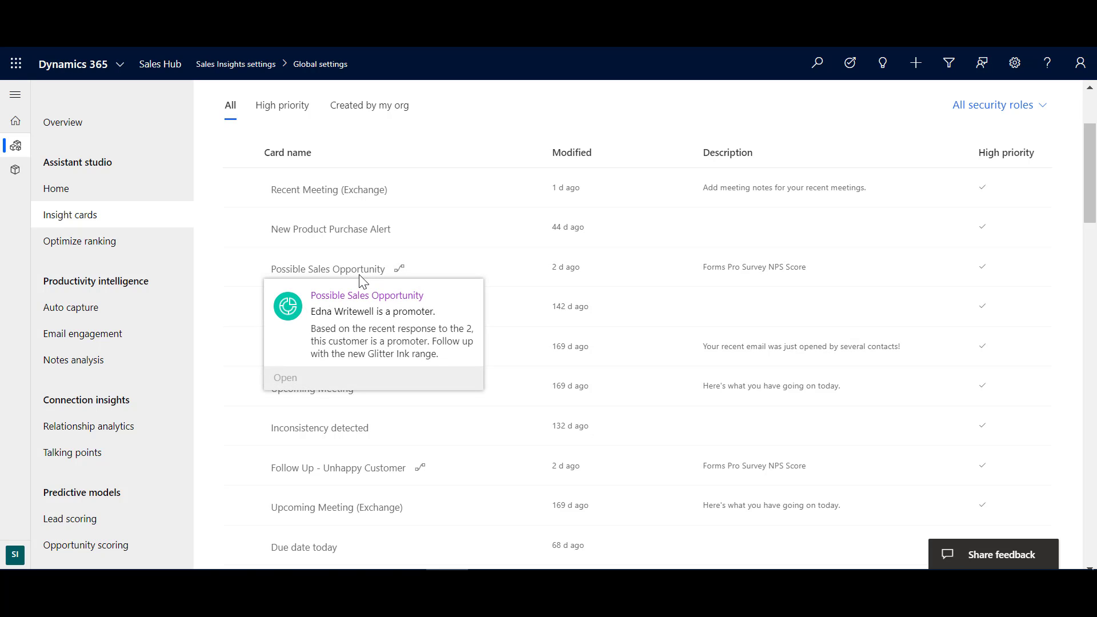
click(360, 270)
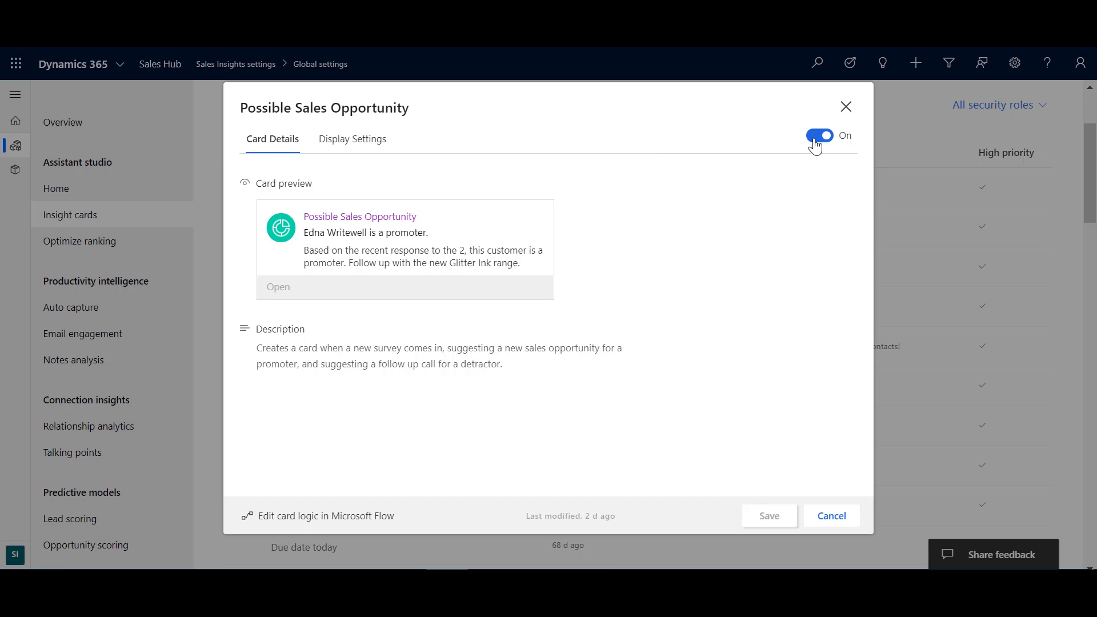
click(362, 152)
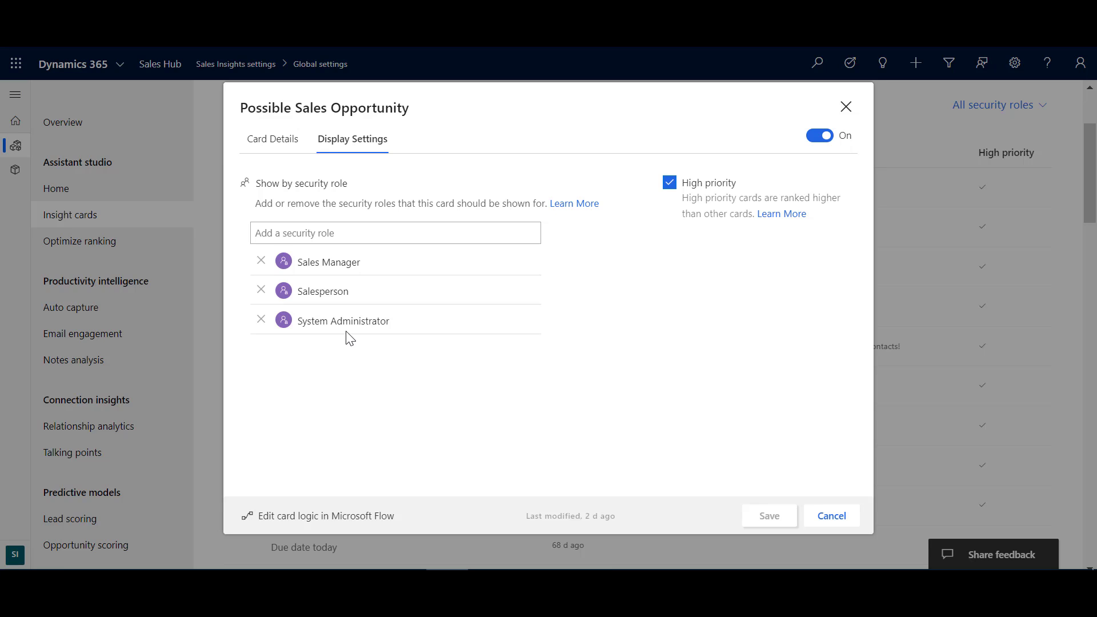
click(317, 235)
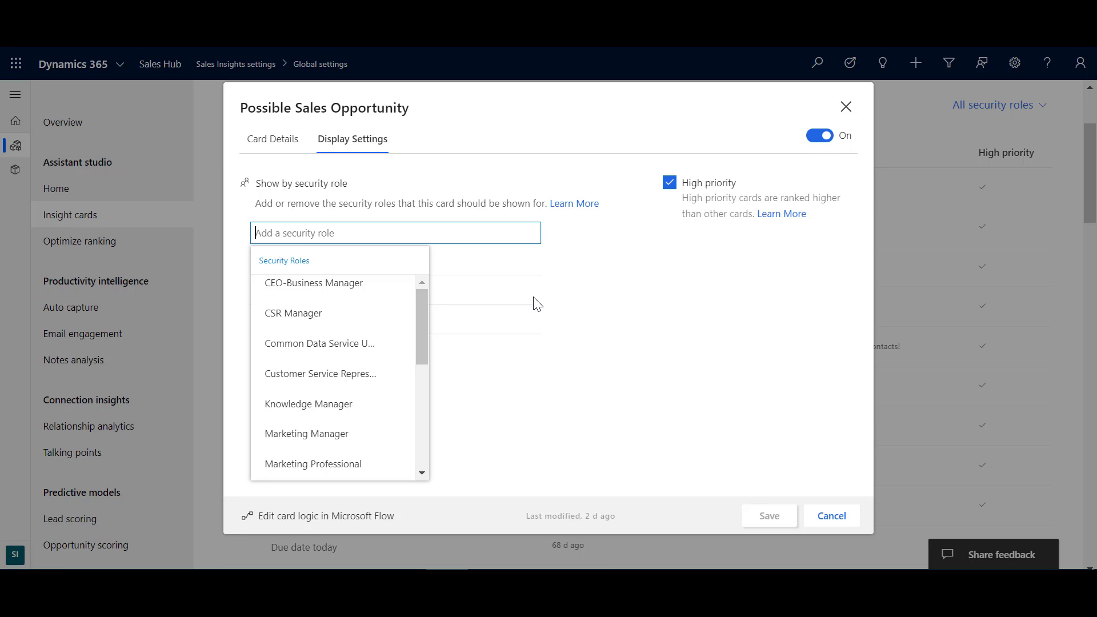
- Open the card's logic in Microsoft Flow in a new tab and expand the survey response trigger and the promoter condition
click(297, 517)
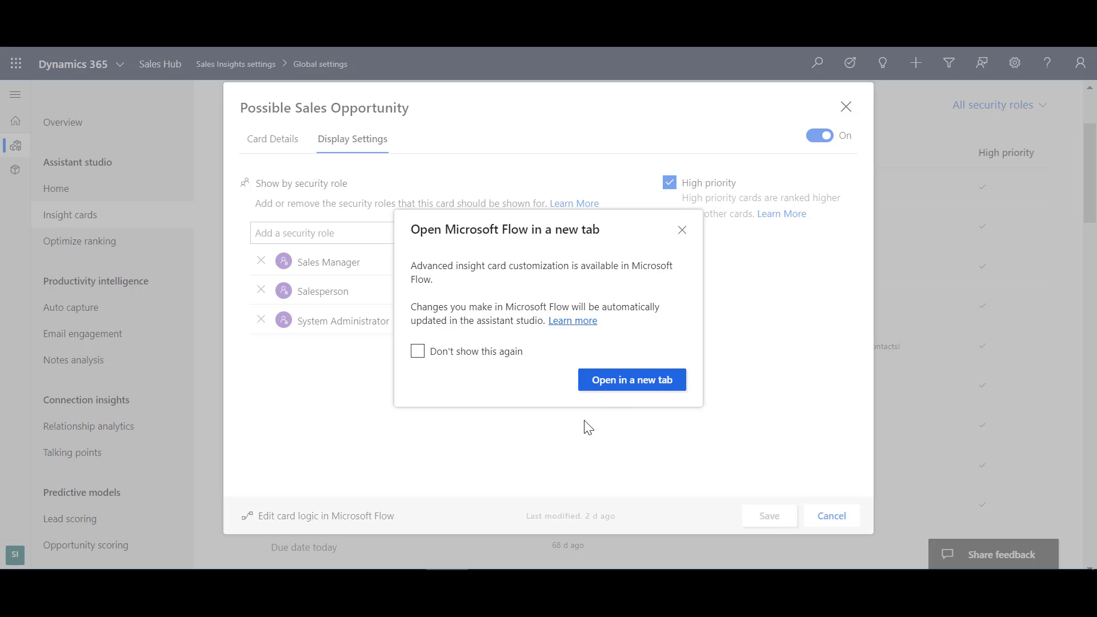
click(627, 380)
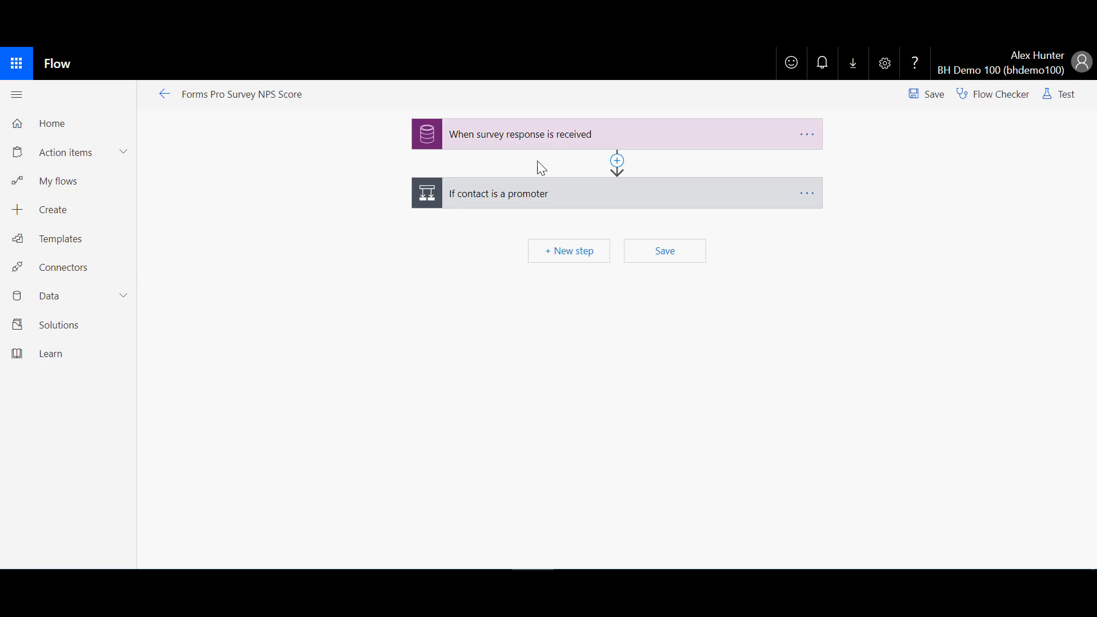
click(532, 144)
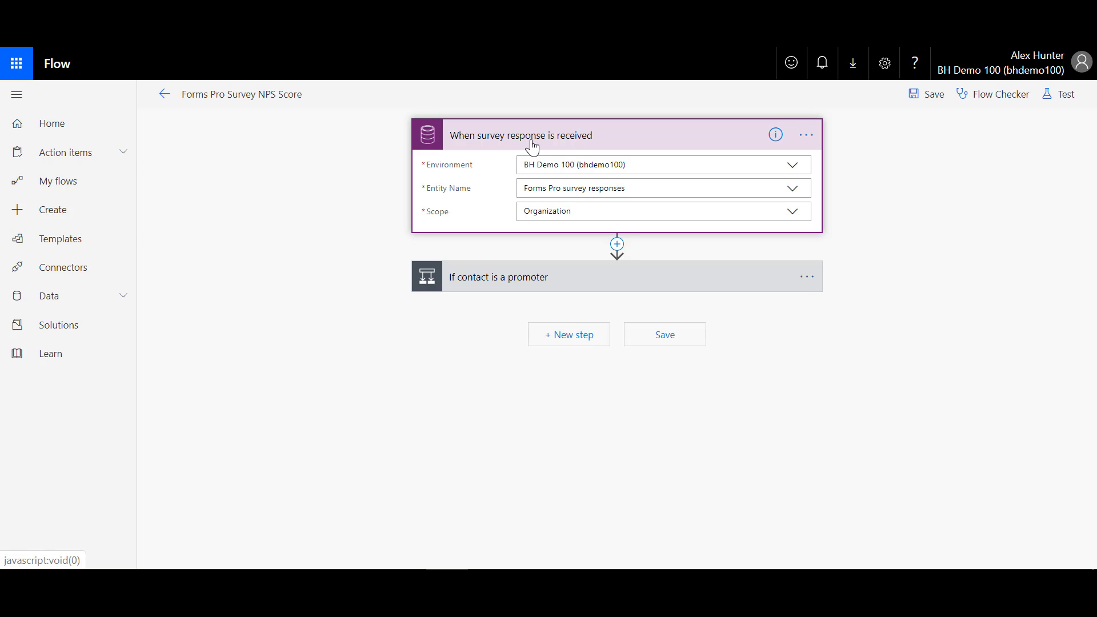
click(519, 286)
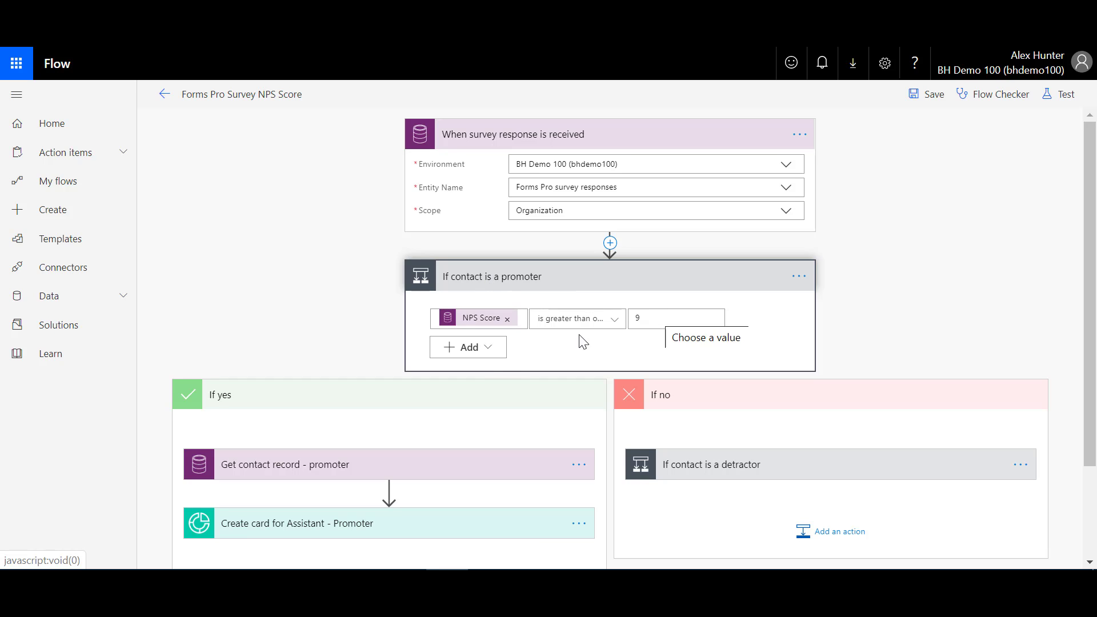
- Expand the "Get contact record - promoter" and "Create card for Assistant - Promoter" actions in the promoter condition's yes branch
click(486, 476)
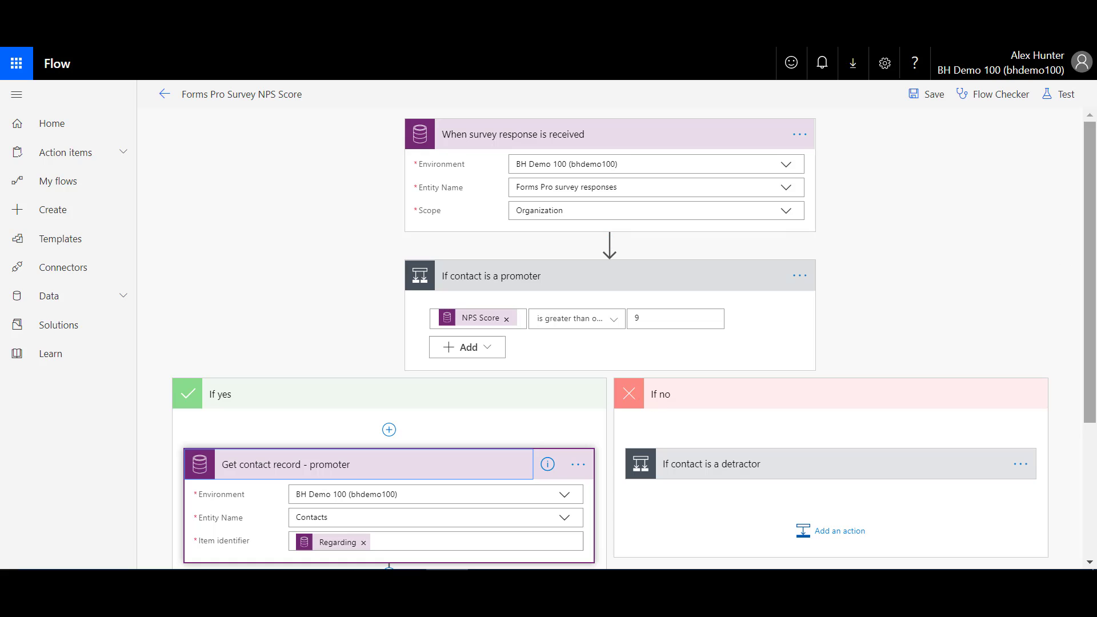
scroll(964, 291, down, 1)
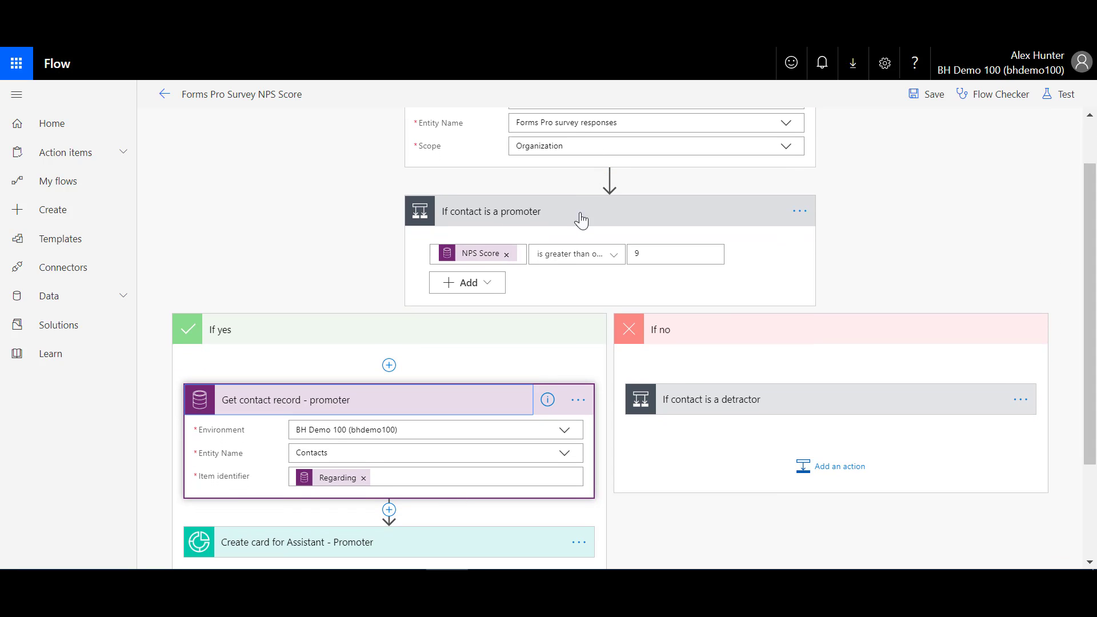
drag(1089, 191, 1095, 319)
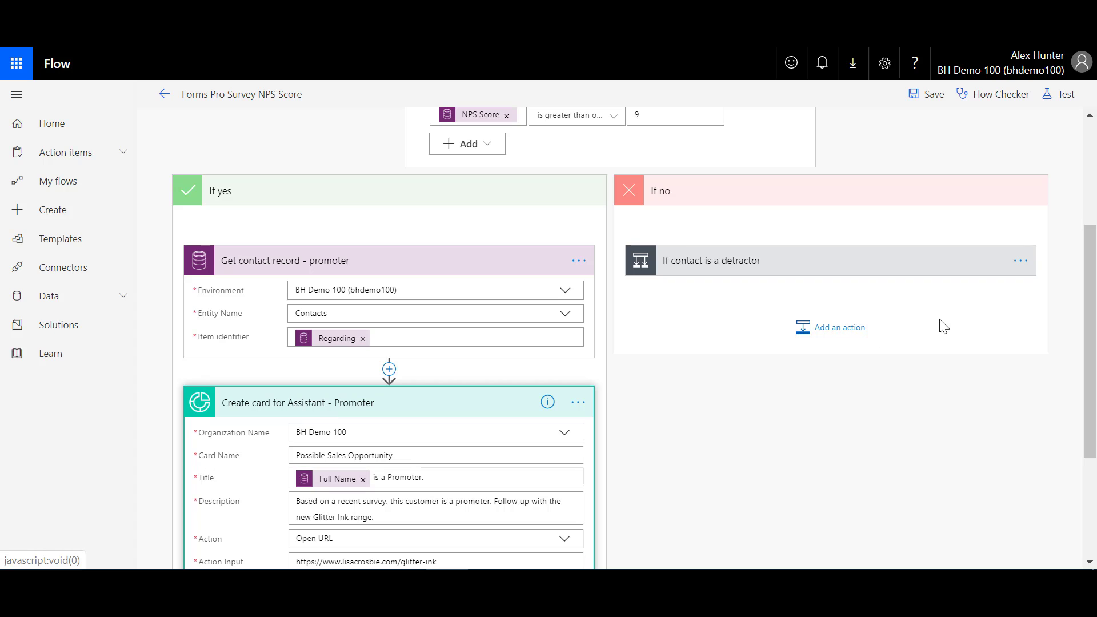
drag(1090, 320, 1095, 418)
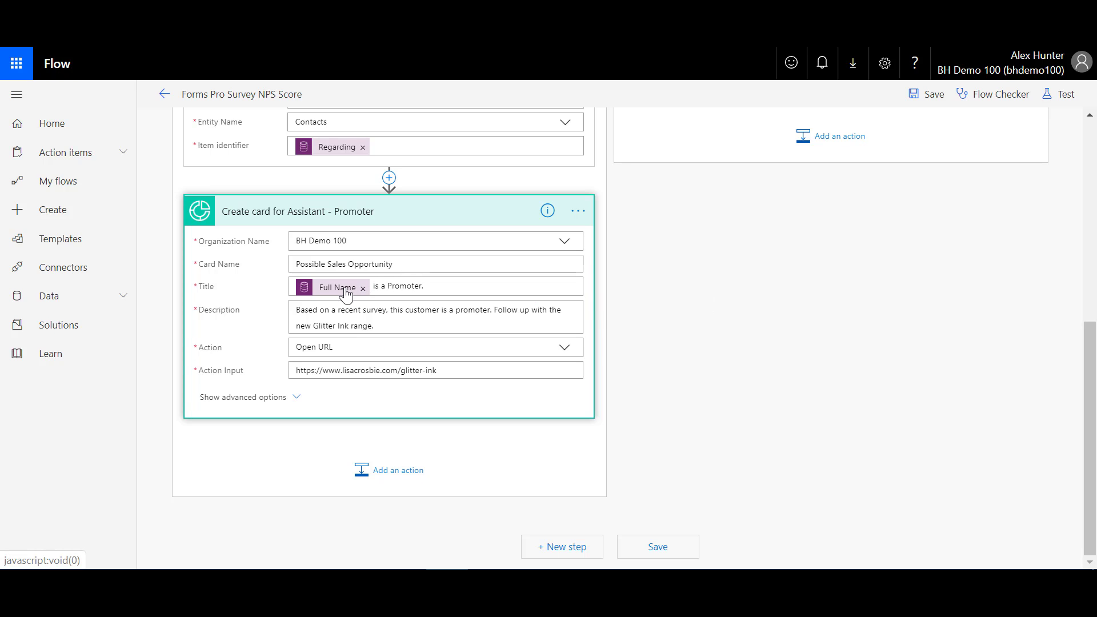
- Examine the promoter card's name, title, description and action input, and view the available Action choices
mouse_move(345, 292)
mouse_move(422, 262)
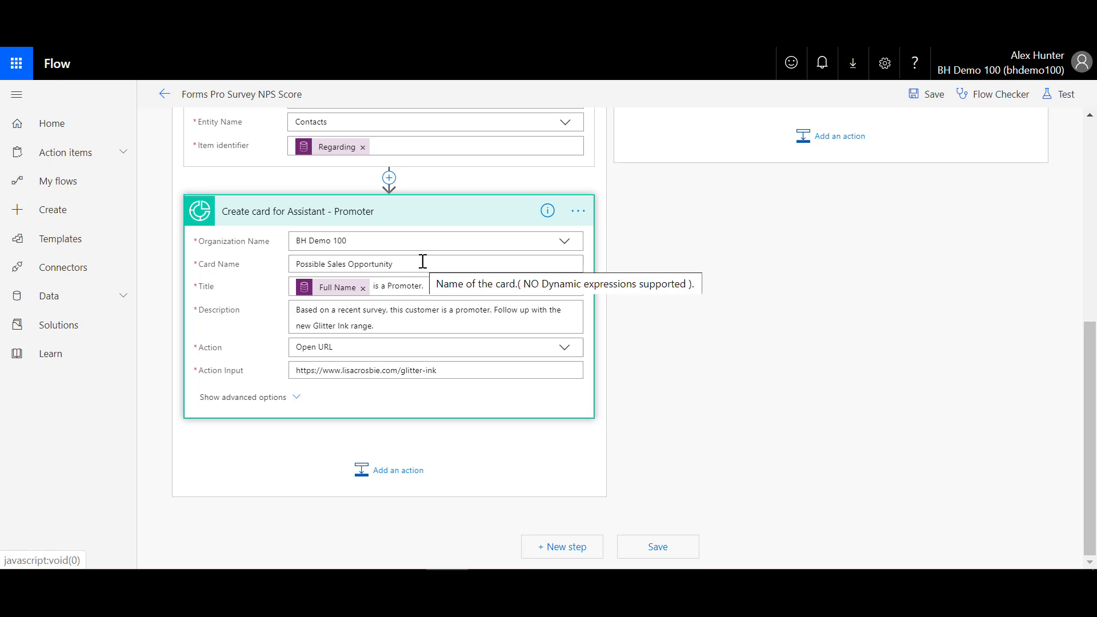
mouse_move(413, 313)
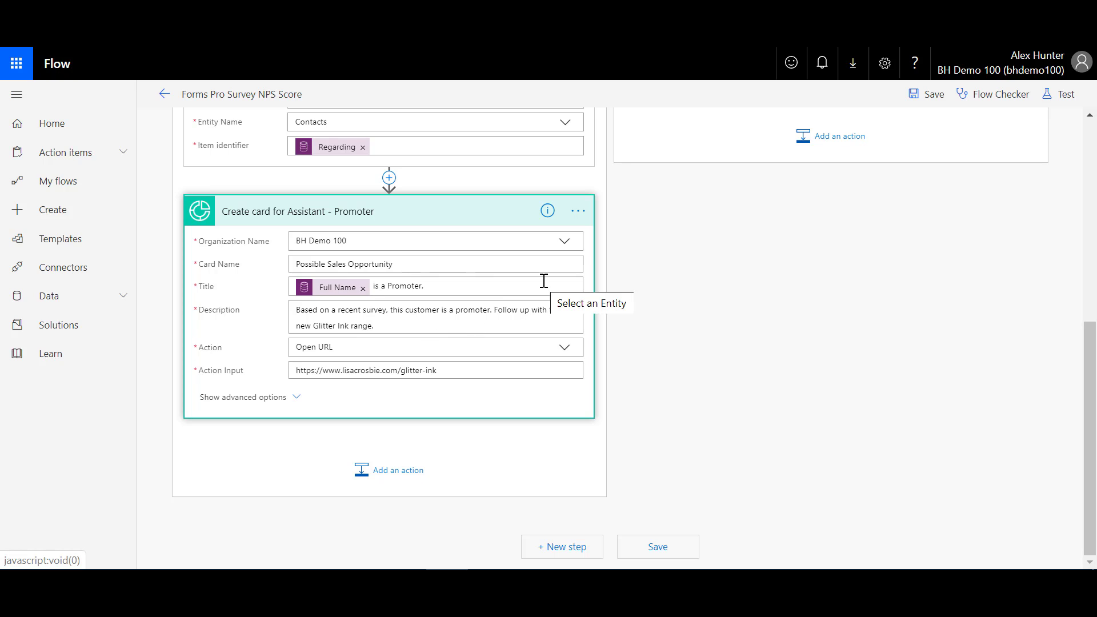
mouse_move(544, 280)
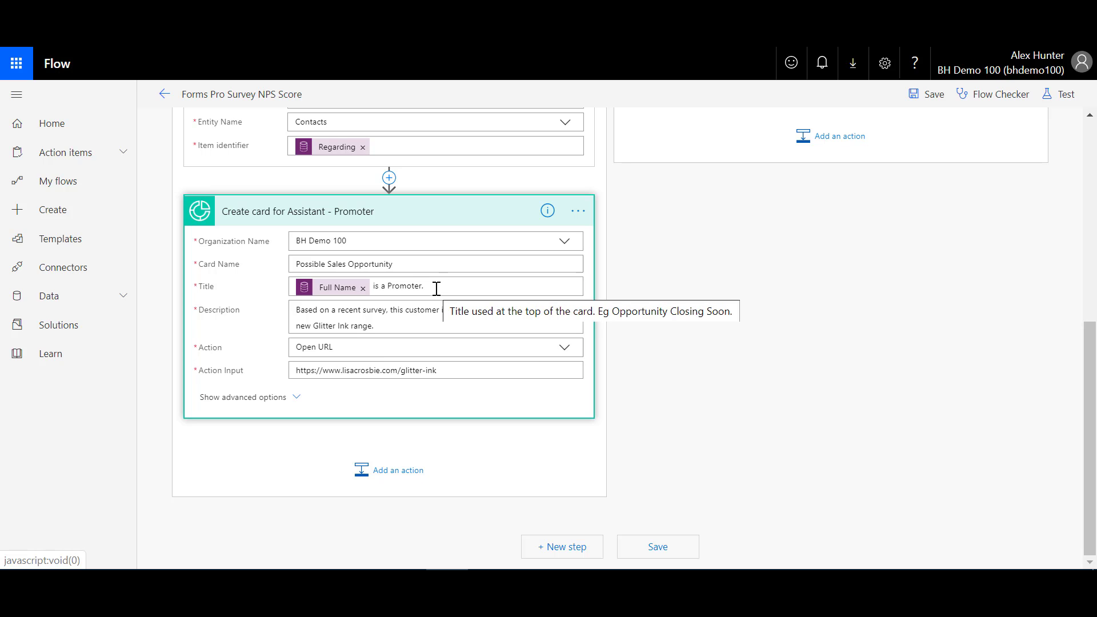
click(458, 325)
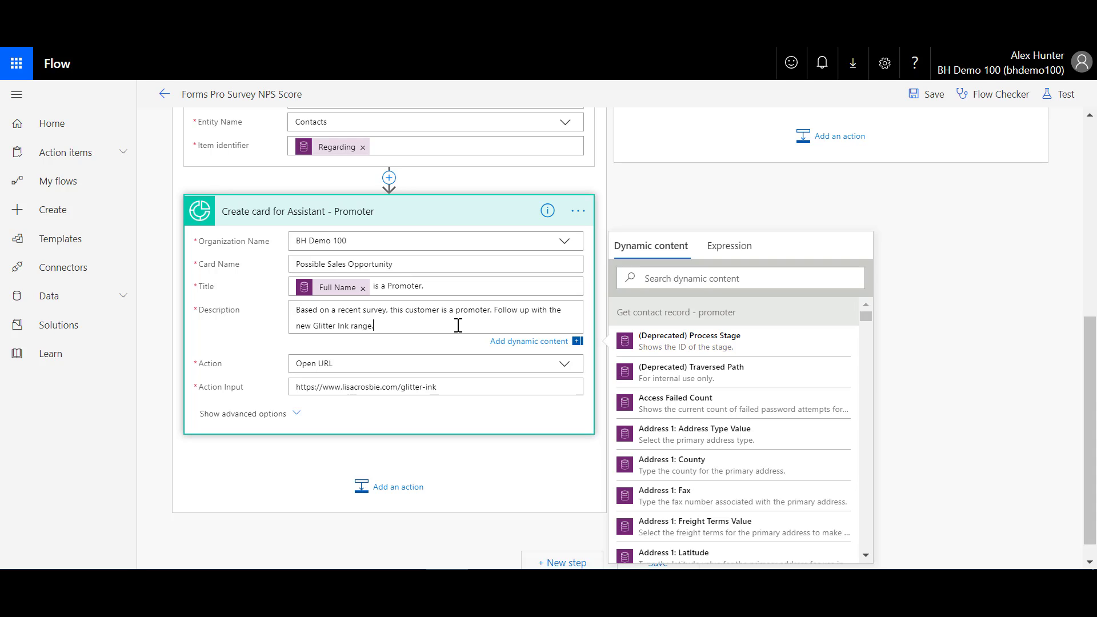
text(.)
click(227, 345)
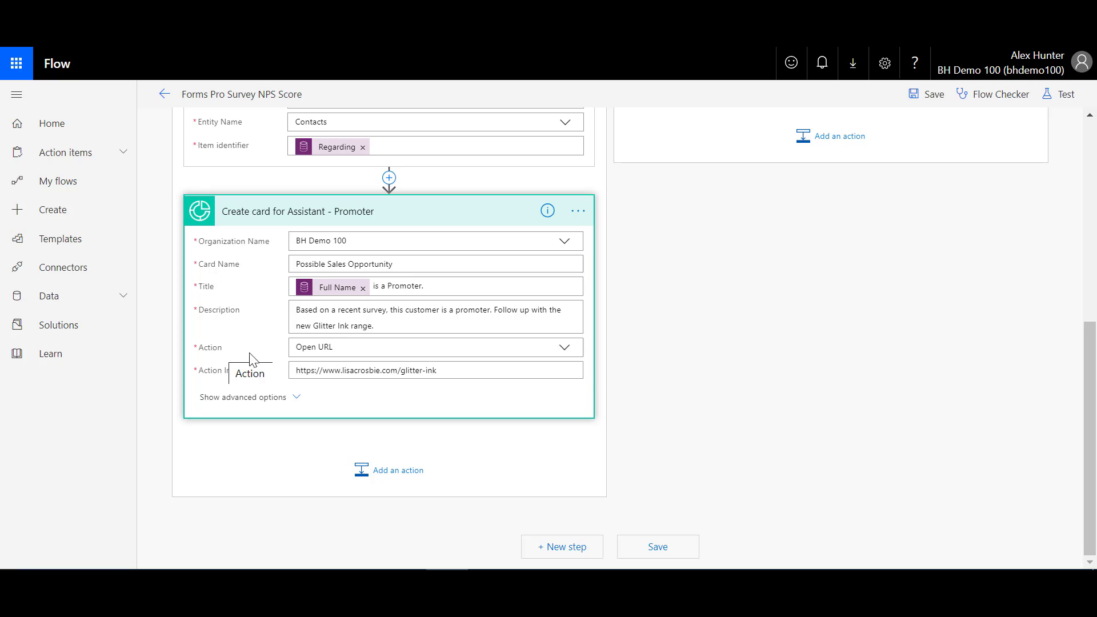
click(564, 350)
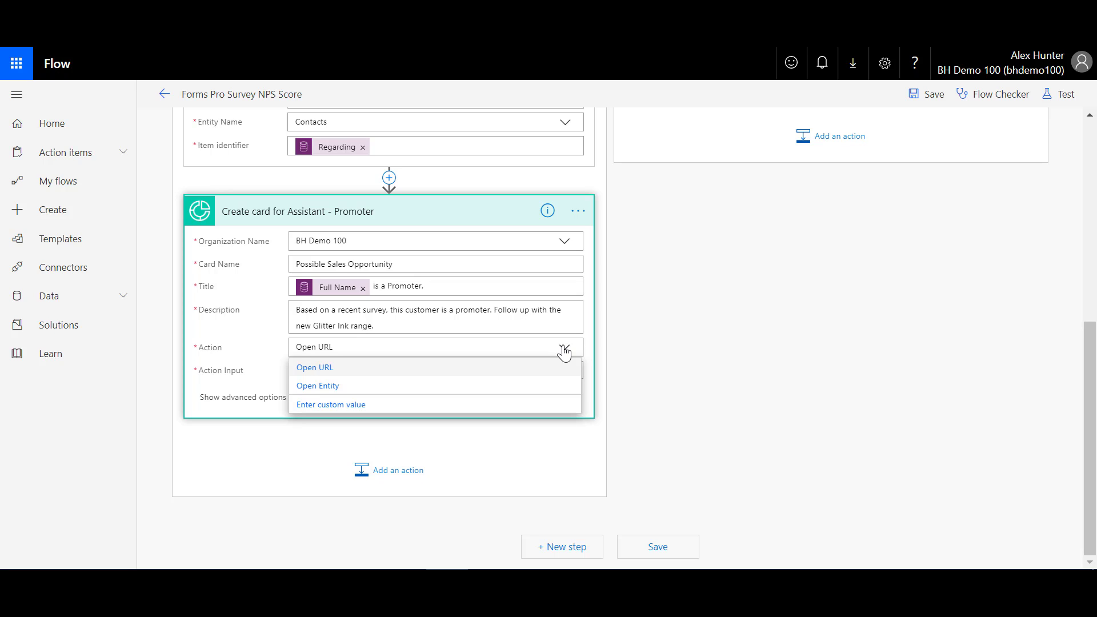
click(629, 357)
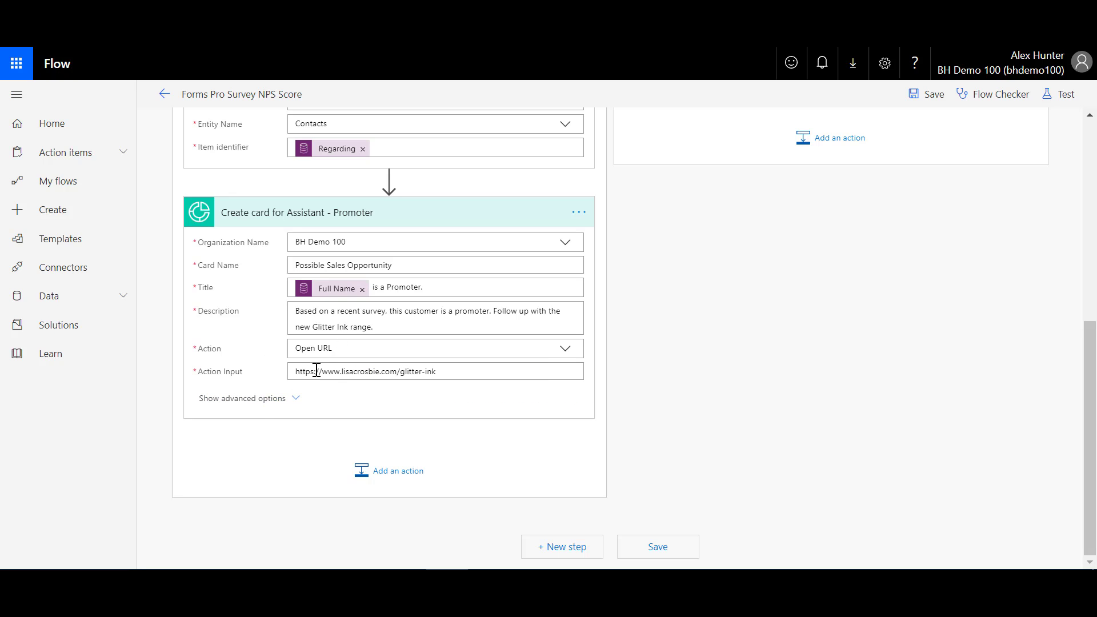
- Show the promoter card's advanced options and examine its Set Regarding Type and Set Regarding fields
click(296, 399)
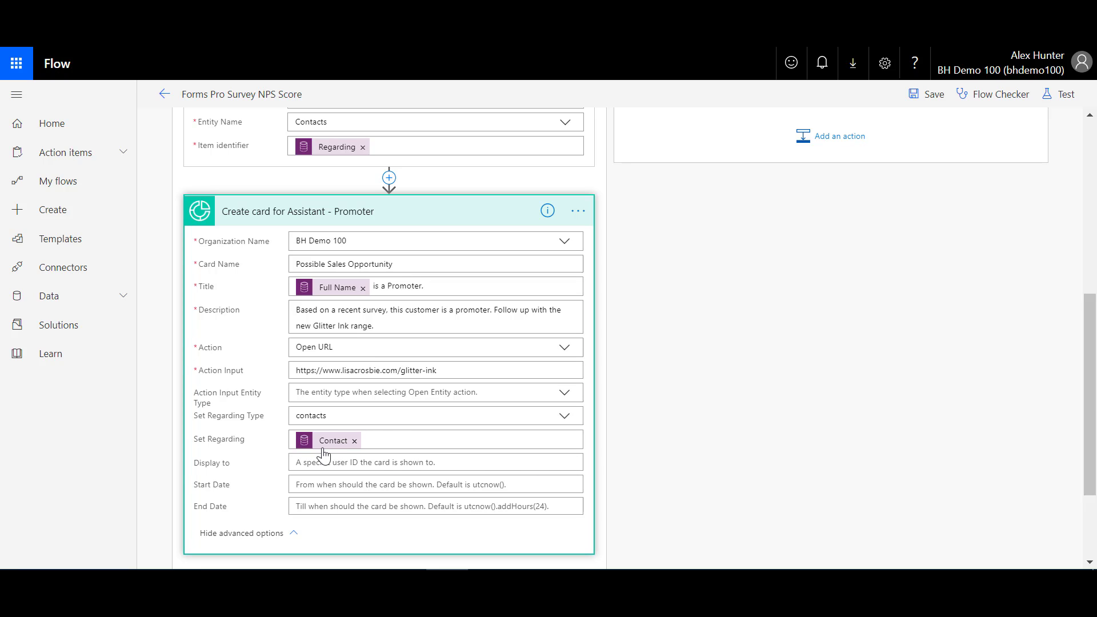
mouse_move(323, 453)
mouse_move(419, 417)
mouse_move(332, 416)
- Expand the "If contact is a detractor" condition in the promoter condition's no branch and examine its NPS Score rule
drag(1089, 366, 1089, 195)
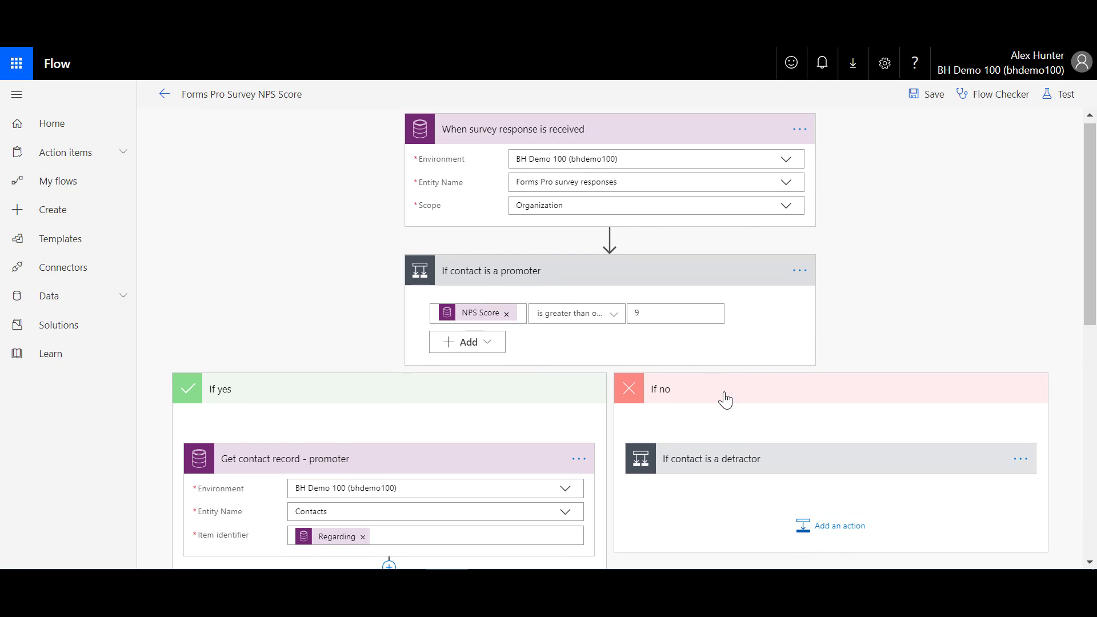
click(721, 459)
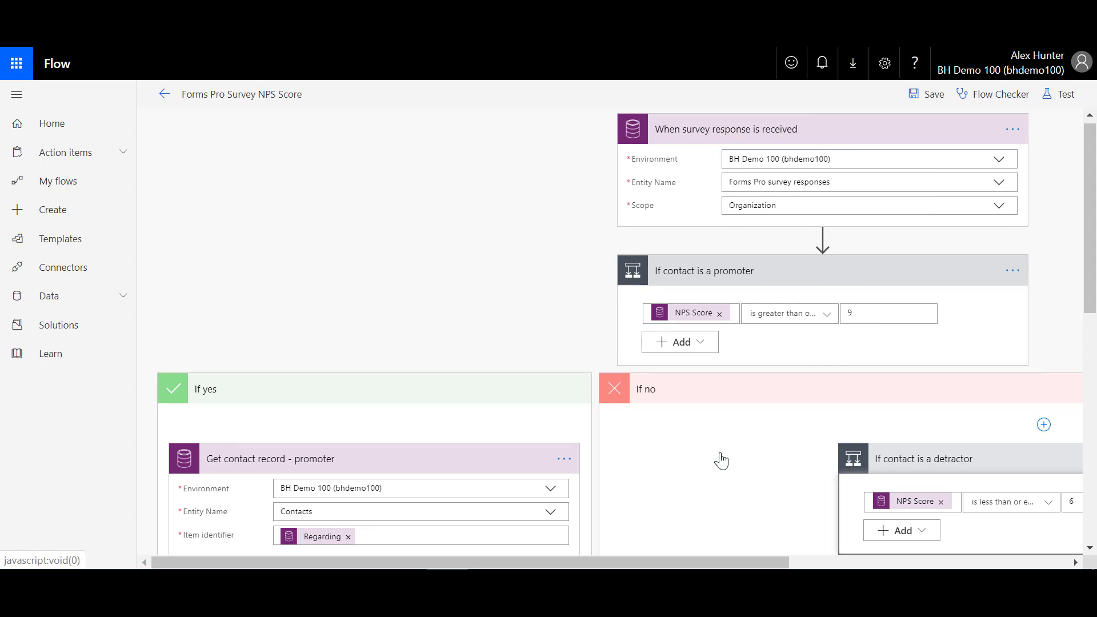
drag(766, 563, 1003, 550)
click(1090, 548)
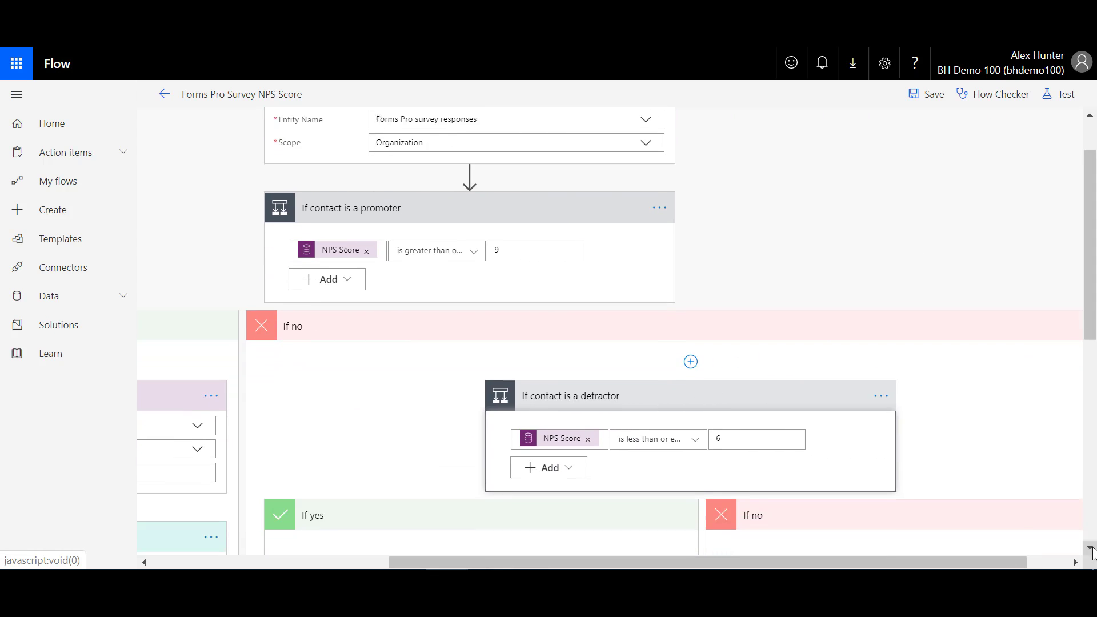
click(1090, 548)
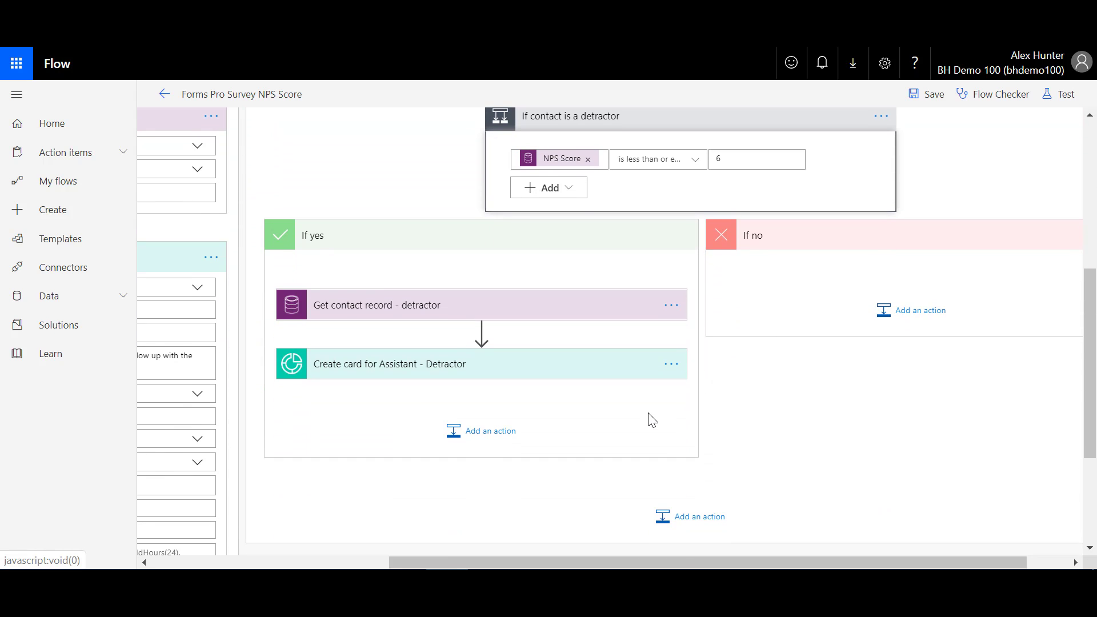
- Expand the detractor branch's contact record and card creation actions, and examine the card's fields including its advanced options
click(422, 306)
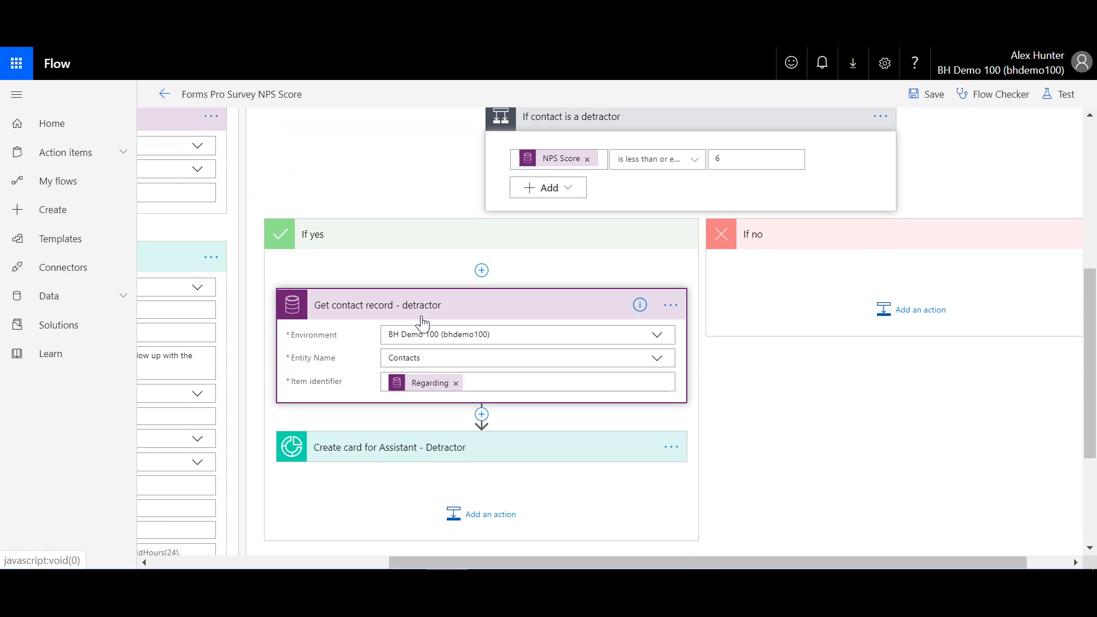
click(420, 450)
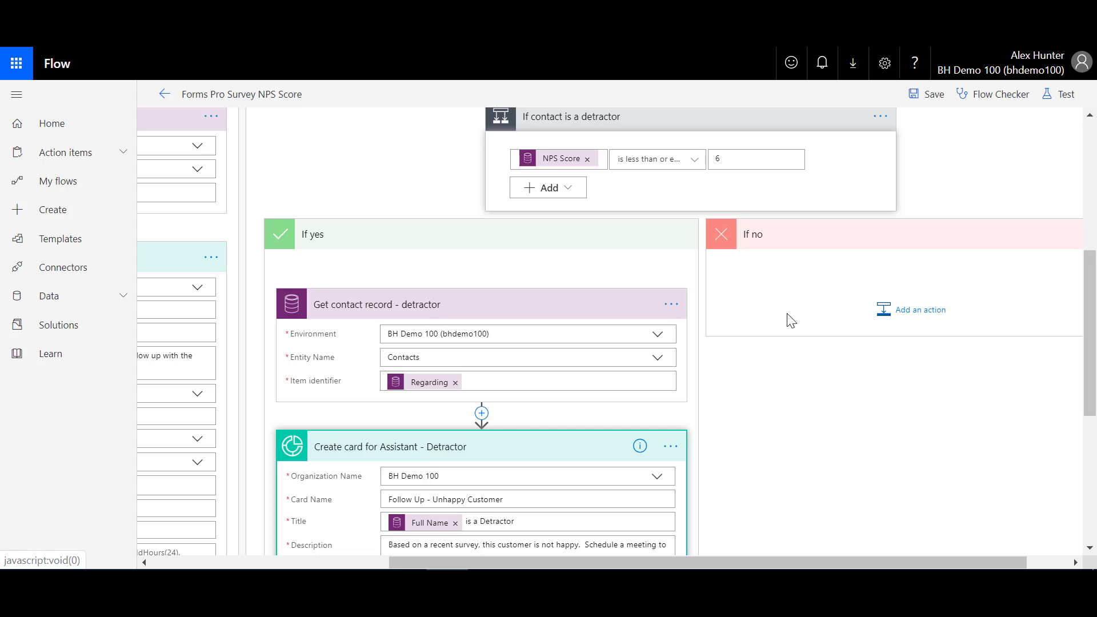
drag(1090, 277, 1092, 368)
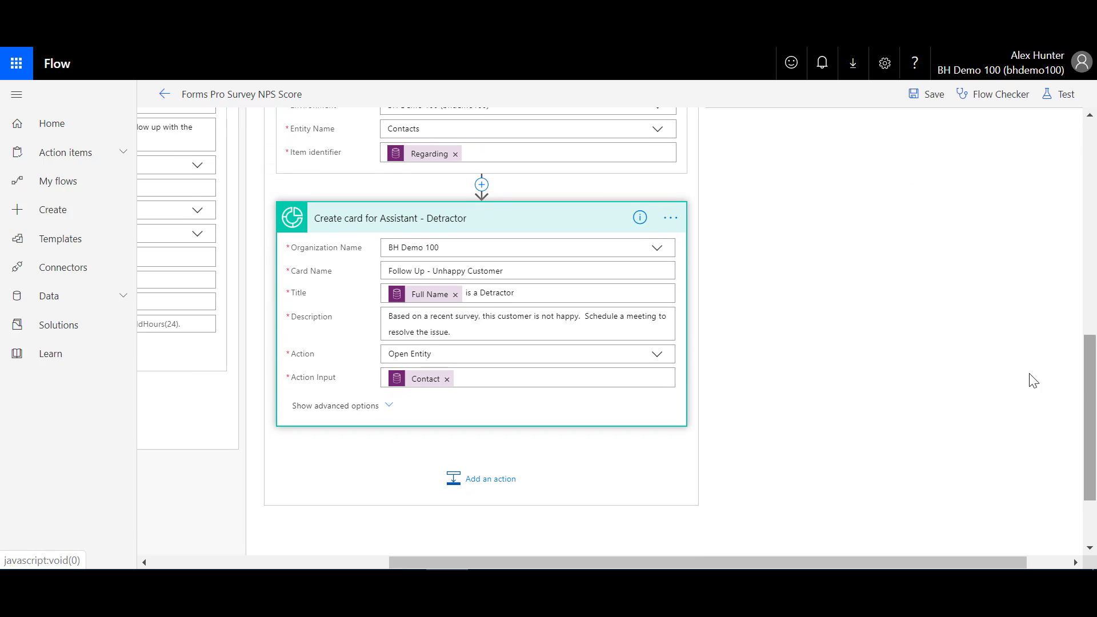
click(382, 407)
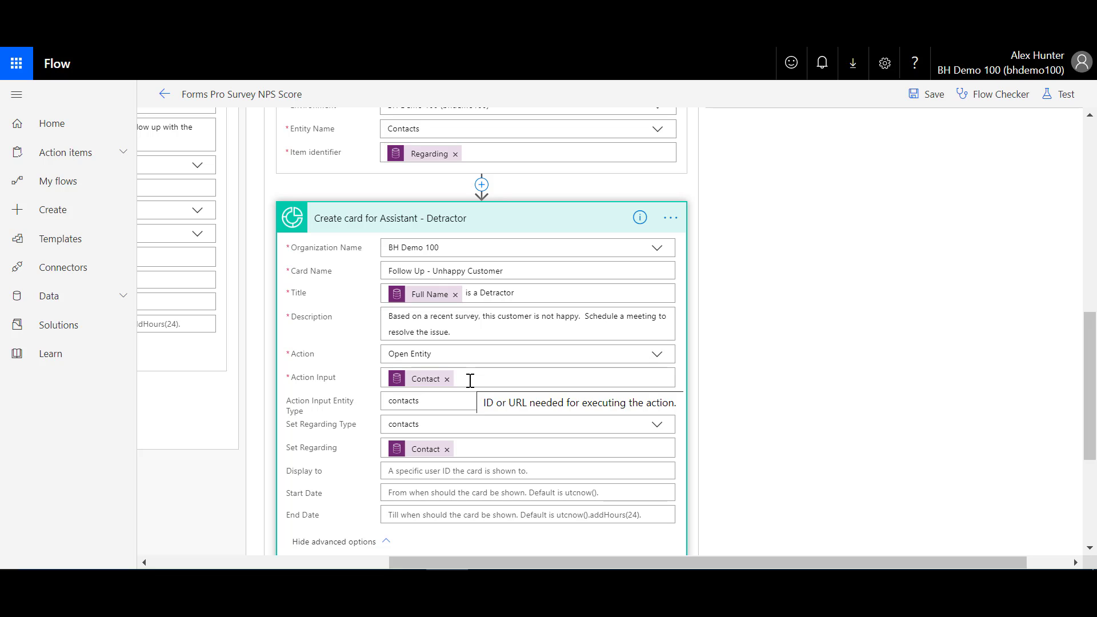
mouse_move(427, 387)
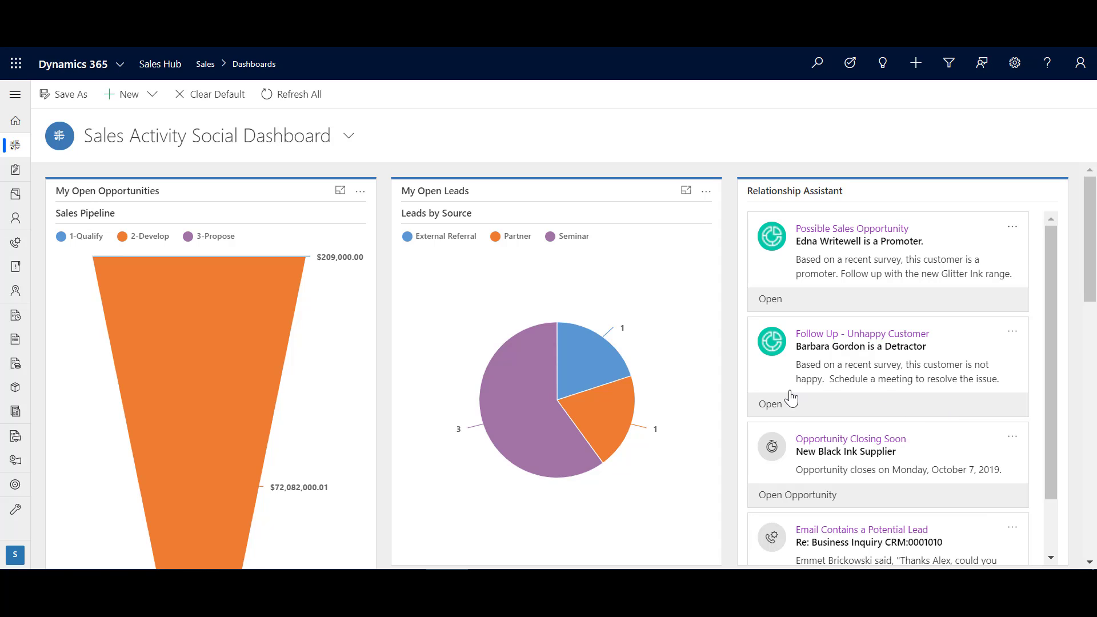
- Open the Follow Up - Unhappy Customer card from the Dynamics 365 sales dashboard and check the detractor card's Action Input in Flow
click(771, 413)
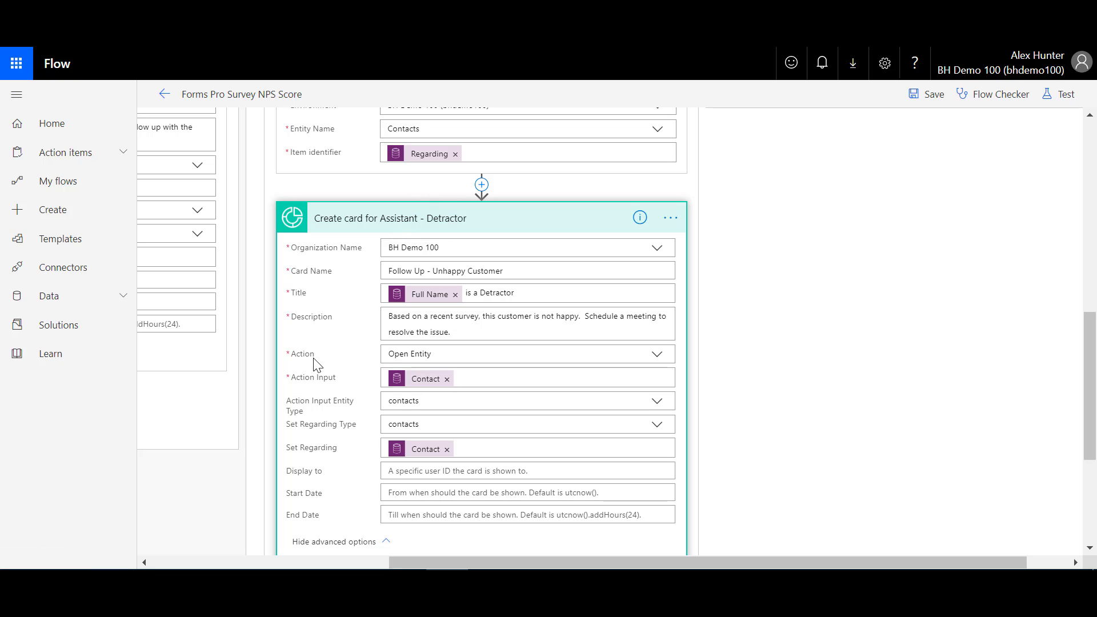
mouse_move(422, 385)
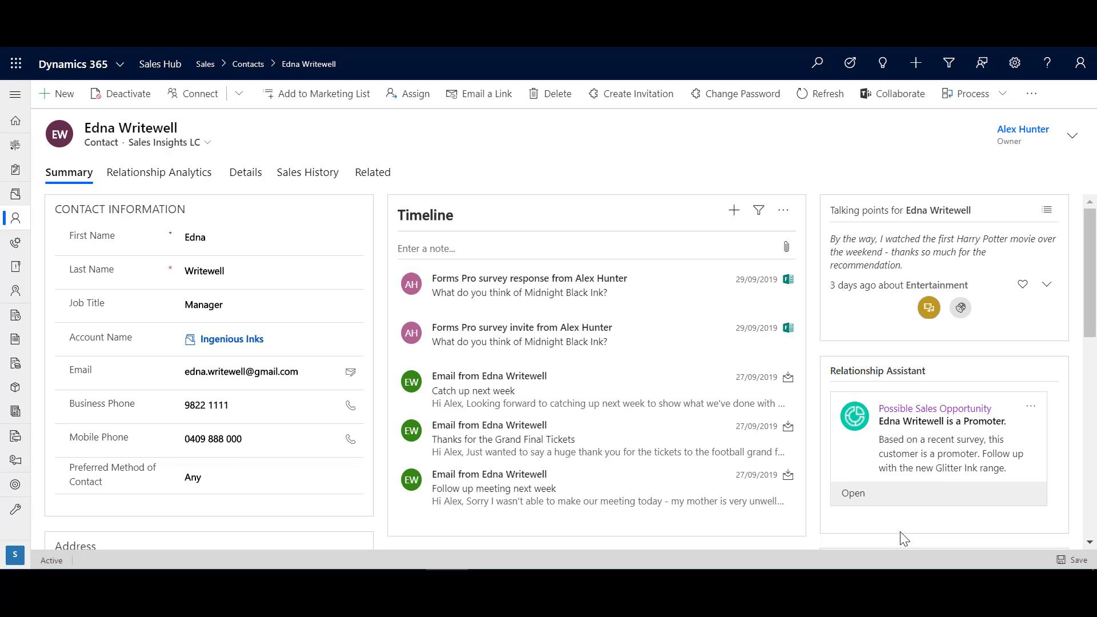
- Follow the Possible Sales Opportunity card's link from the promoter contact's Dynamics 365 record and view the Glitter Ink product page
click(859, 502)
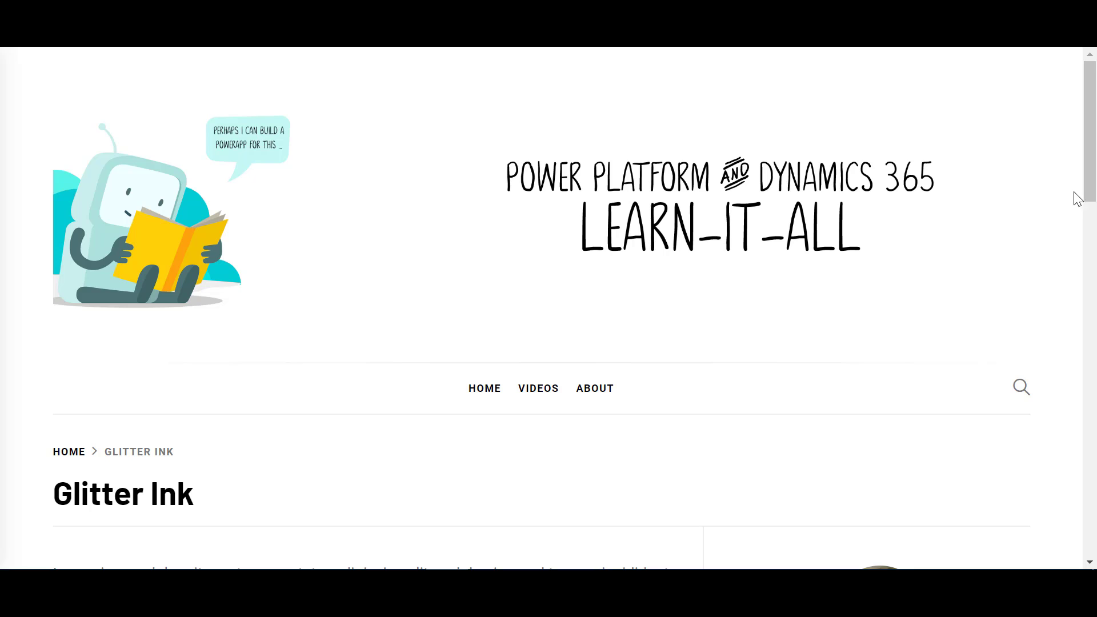
drag(1090, 171, 1091, 271)
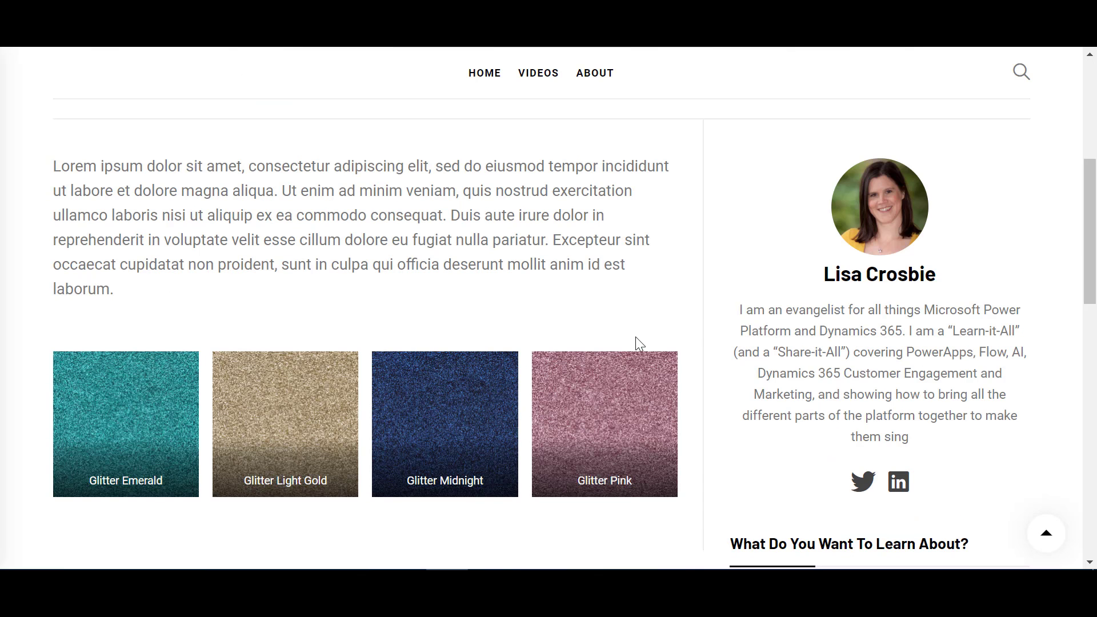
mouse_move(1092, 243)
mouse_down()
mouse_move(1092, 206)
mouse_move(1091, 257)
mouse_up()
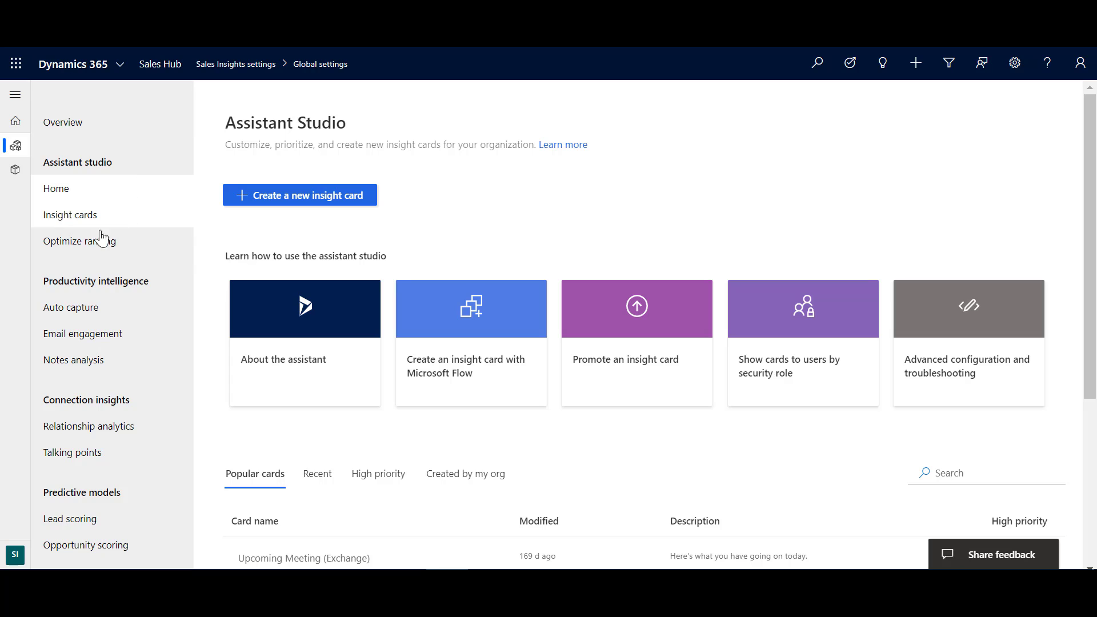
- In the assistant studio's ranking optimization settings, set the opportunity Budget Amount rule to greater than 100000
click(99, 240)
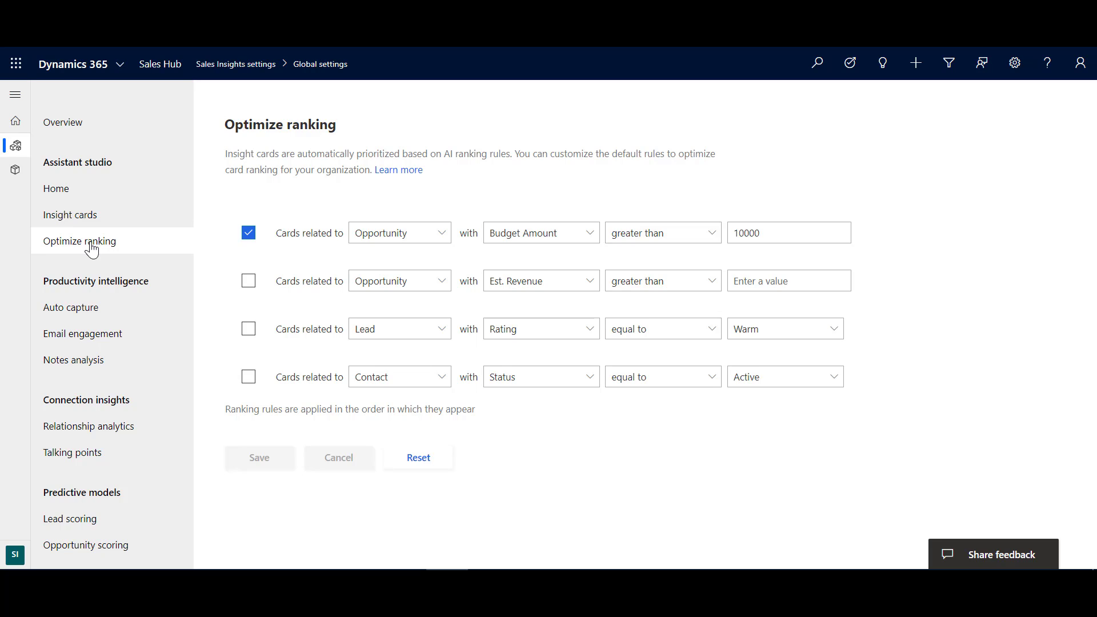
click(415, 240)
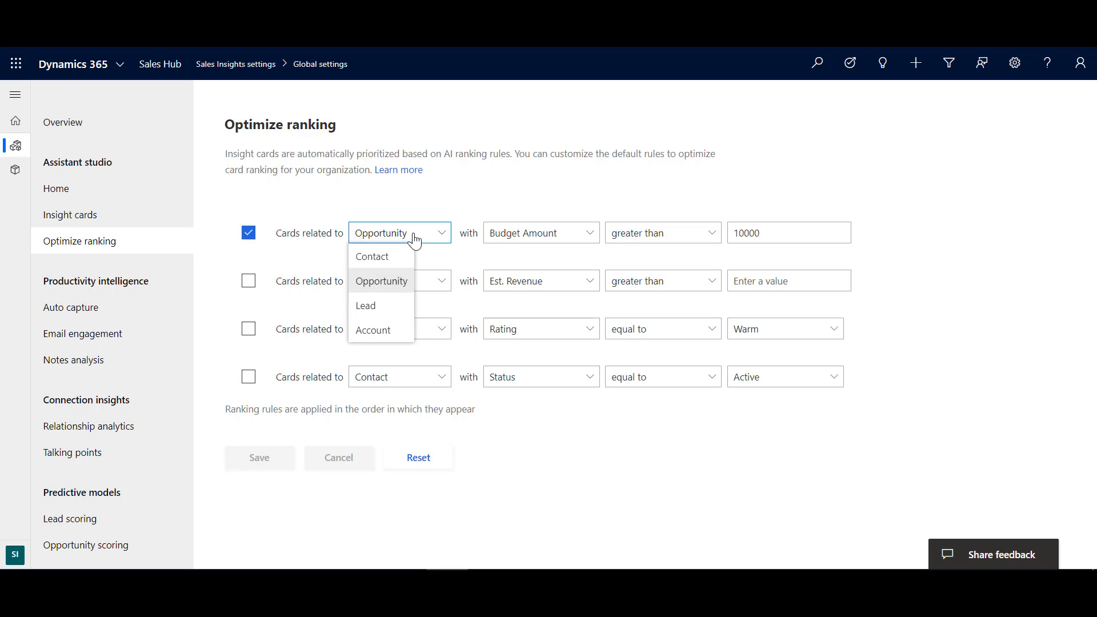
click(519, 214)
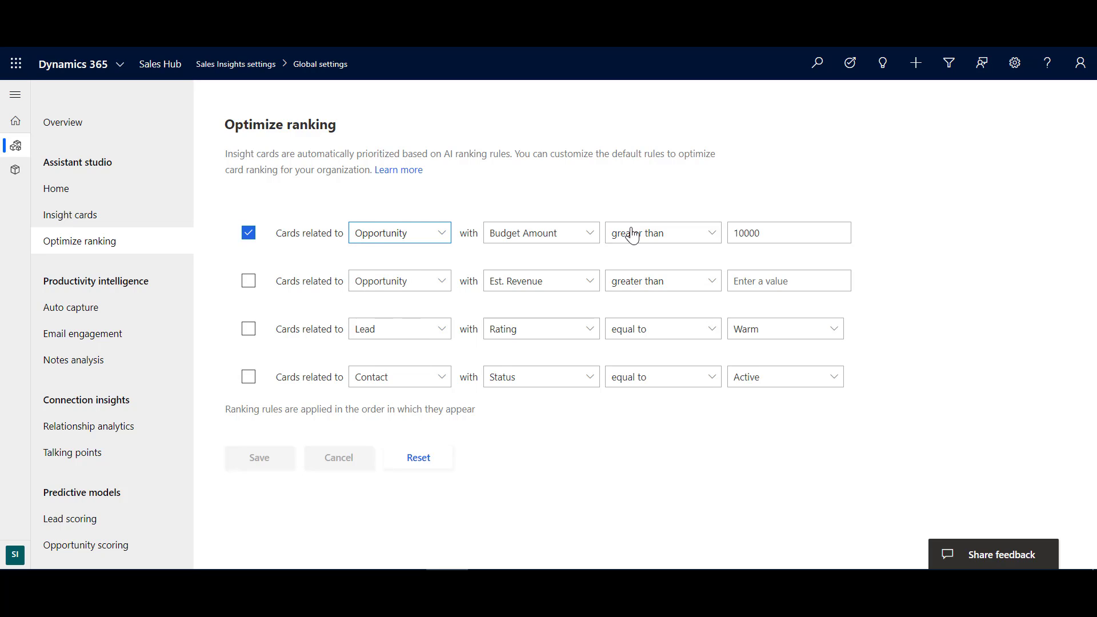
click(771, 236)
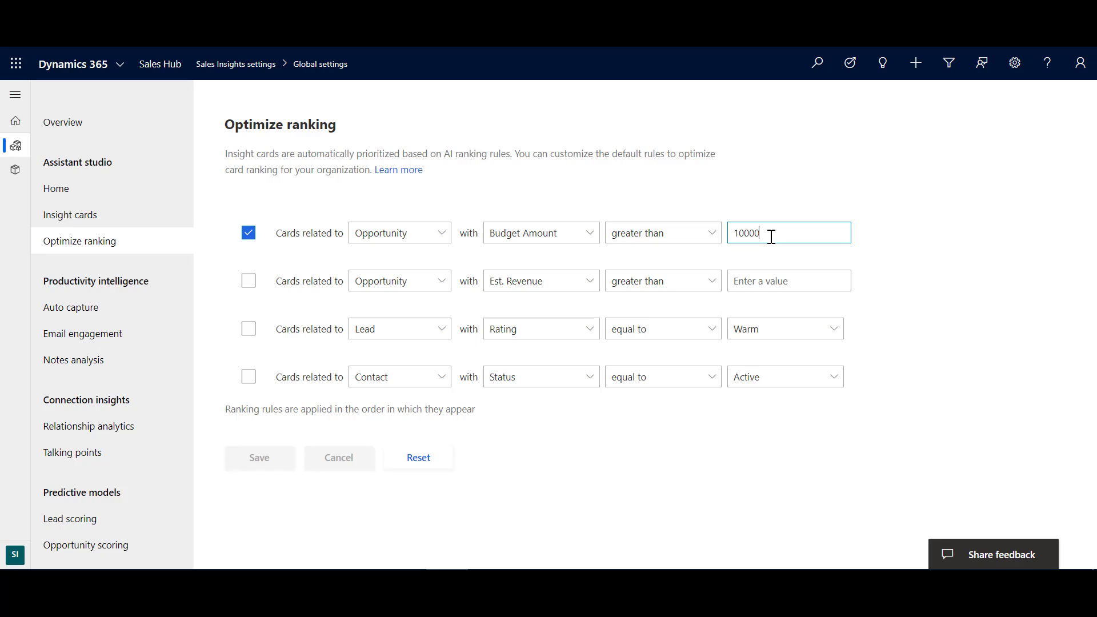
text(0)
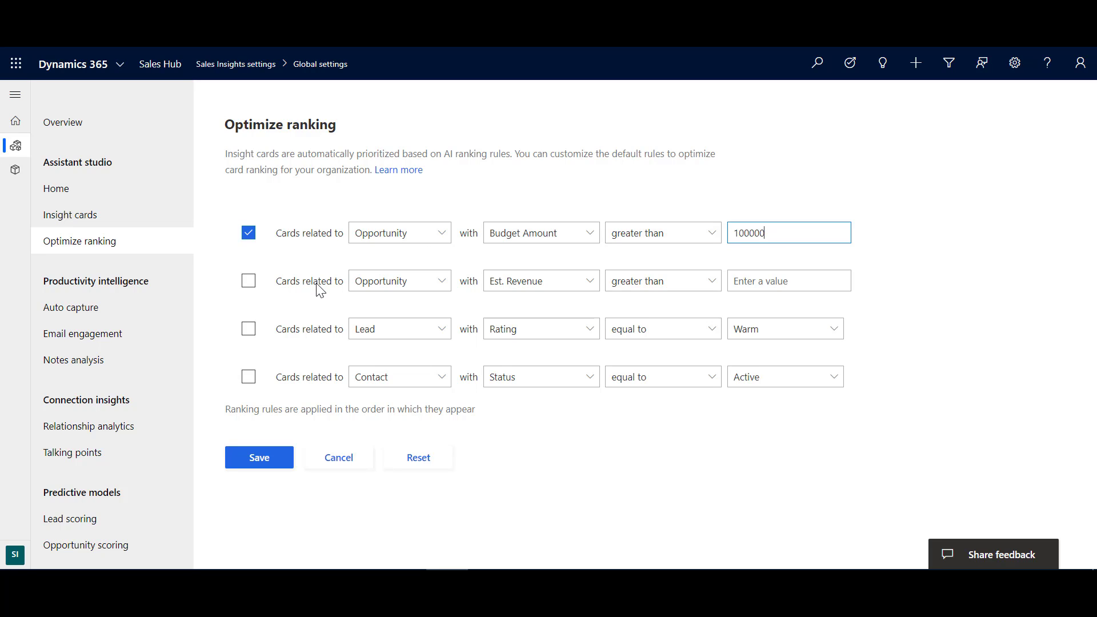
- Try enabling the second ranking rule with Account as its related entity, and return to the assistant studio home without saving
click(251, 292)
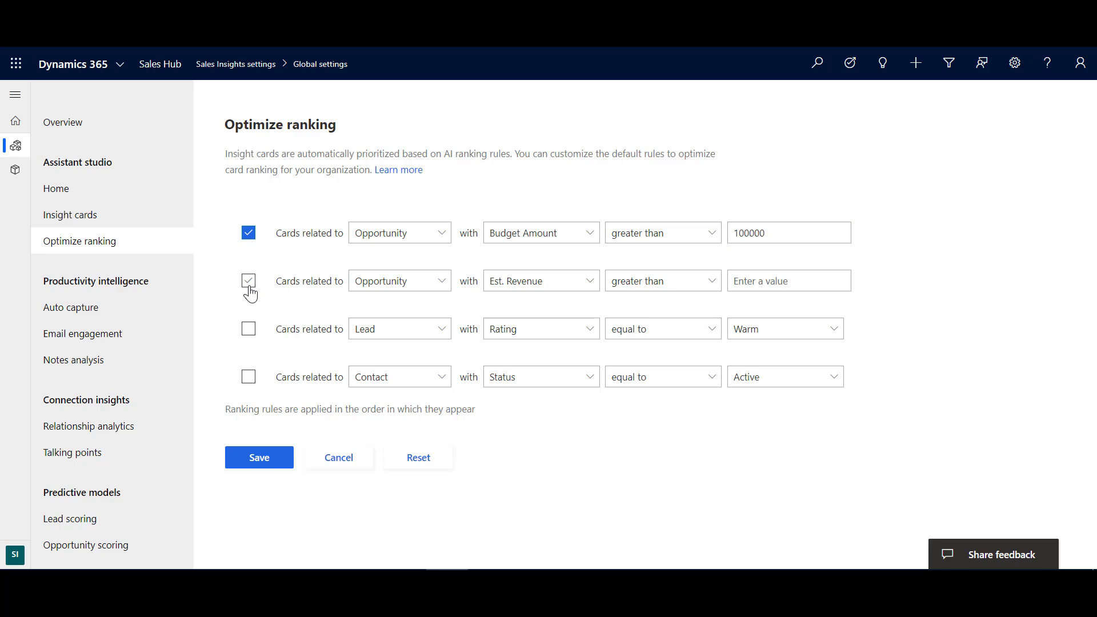
click(411, 293)
click(387, 382)
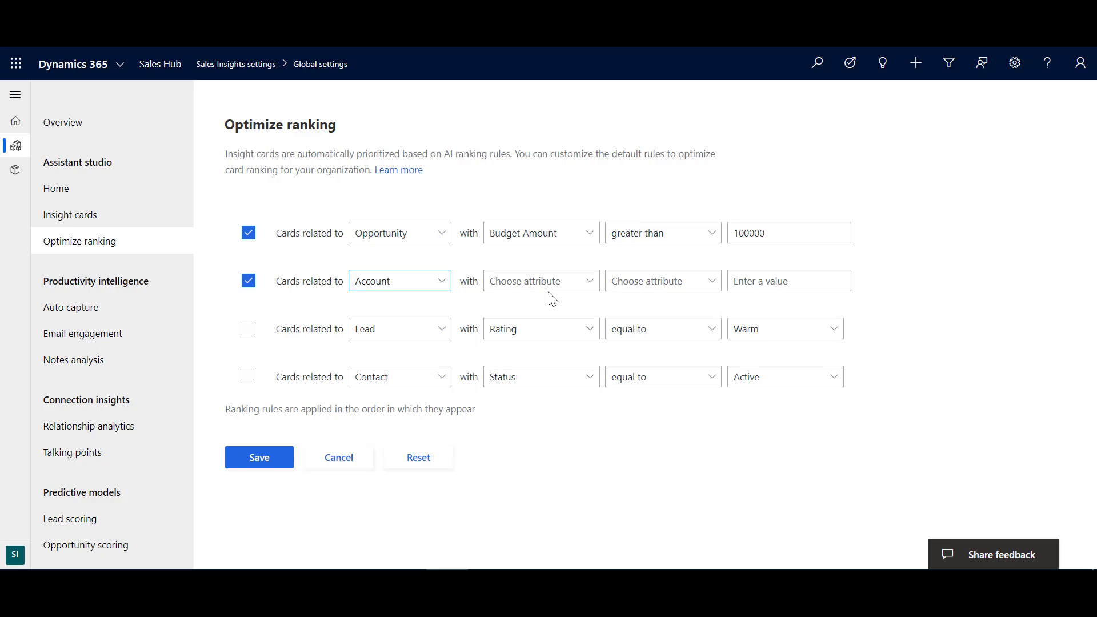
click(93, 198)
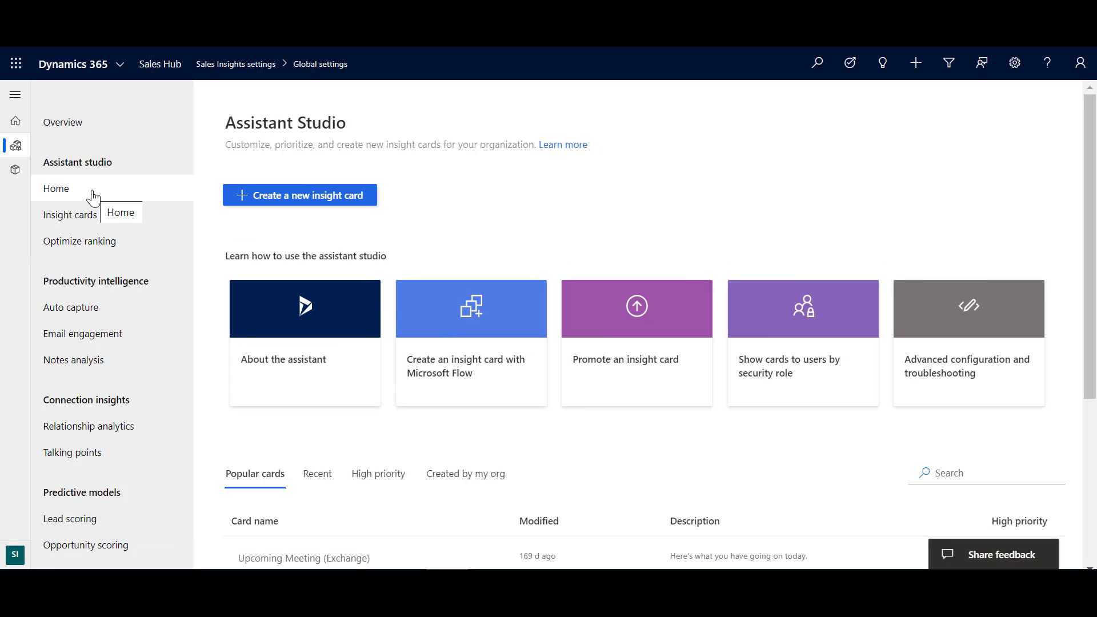